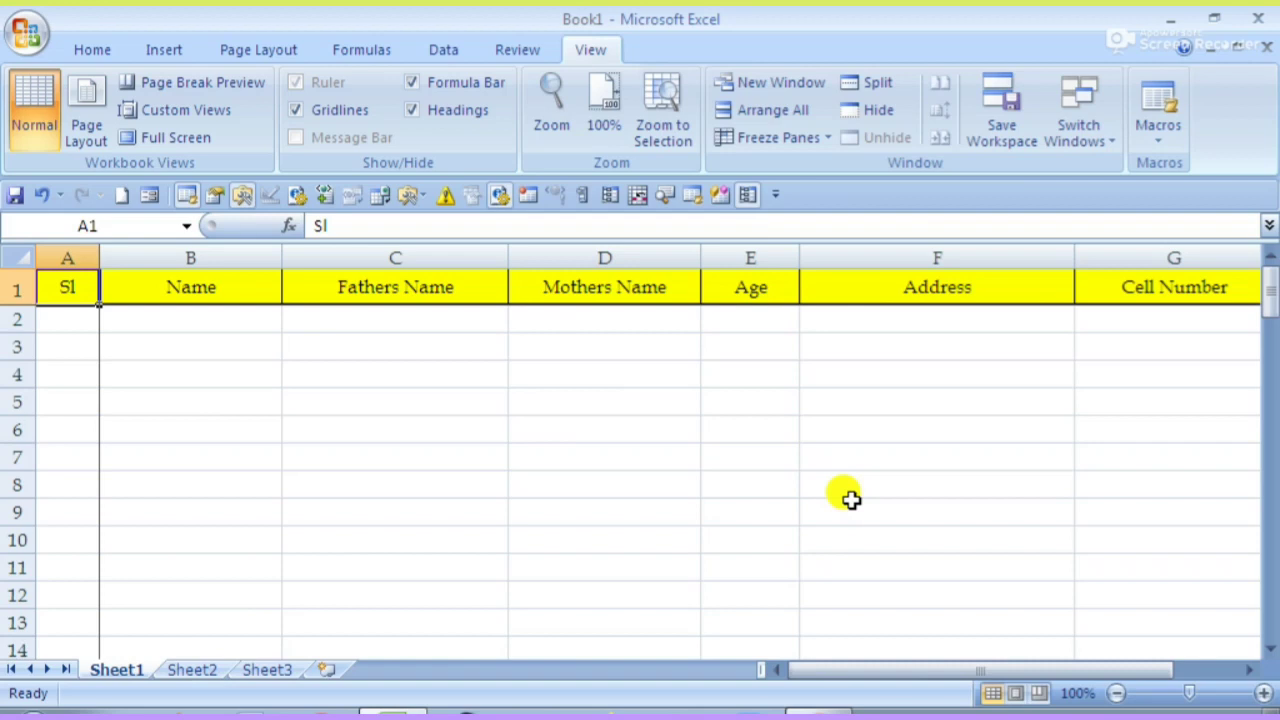
# - Select F9 and dismiss its right-click menu, then select cells B3, B5, B6, A1 and A3
pyautogui.click(848, 499)
pyautogui.rightClick(848, 499)
pyautogui.press('Escape')
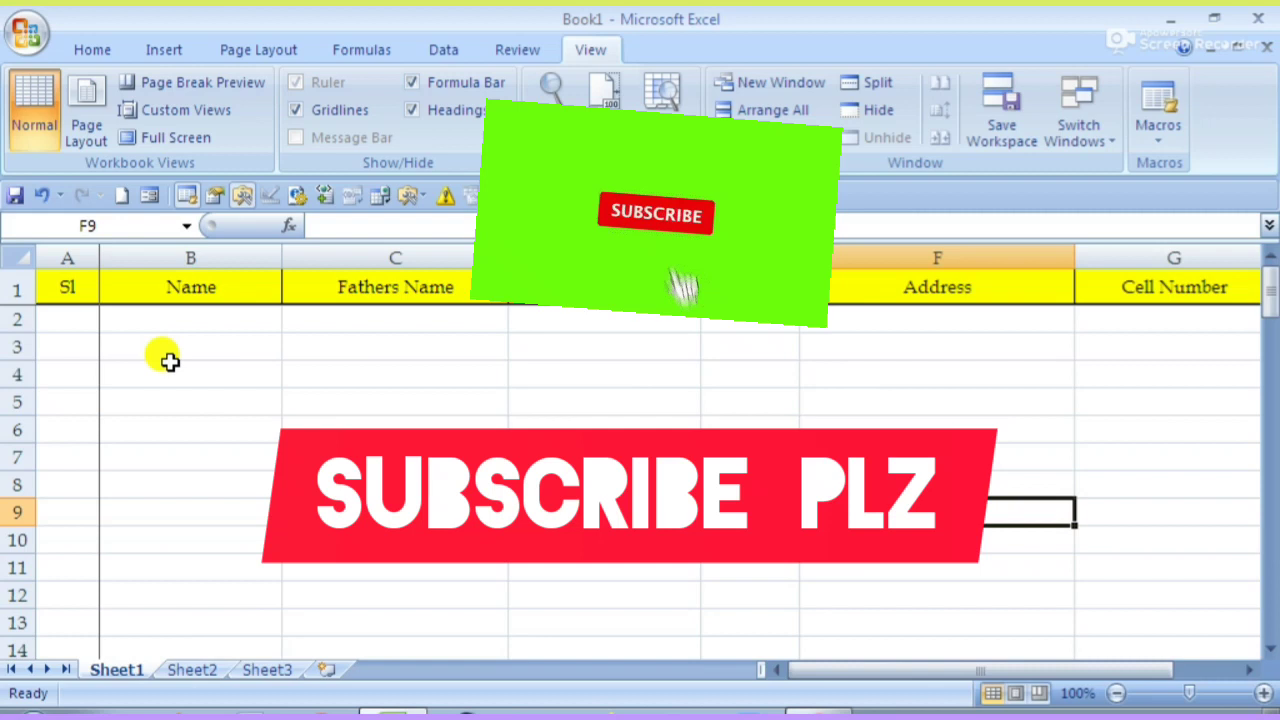
pyautogui.click(145, 349)
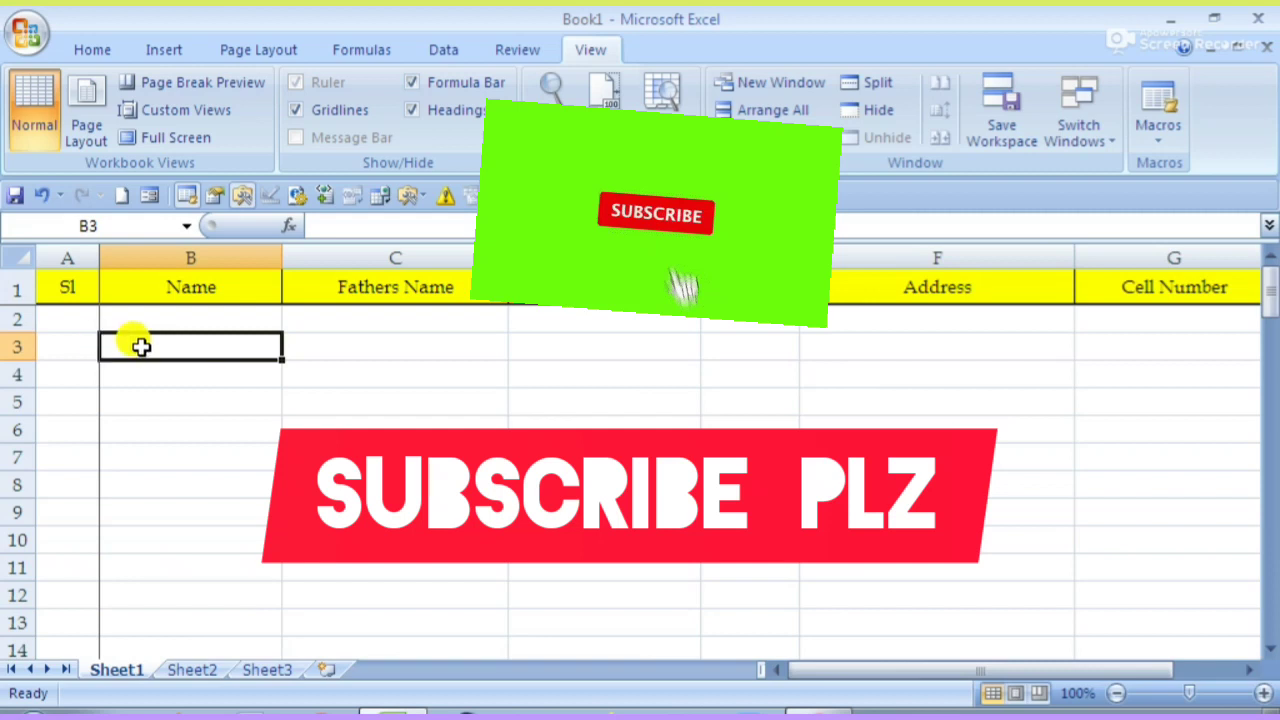
pyautogui.click(214, 392)
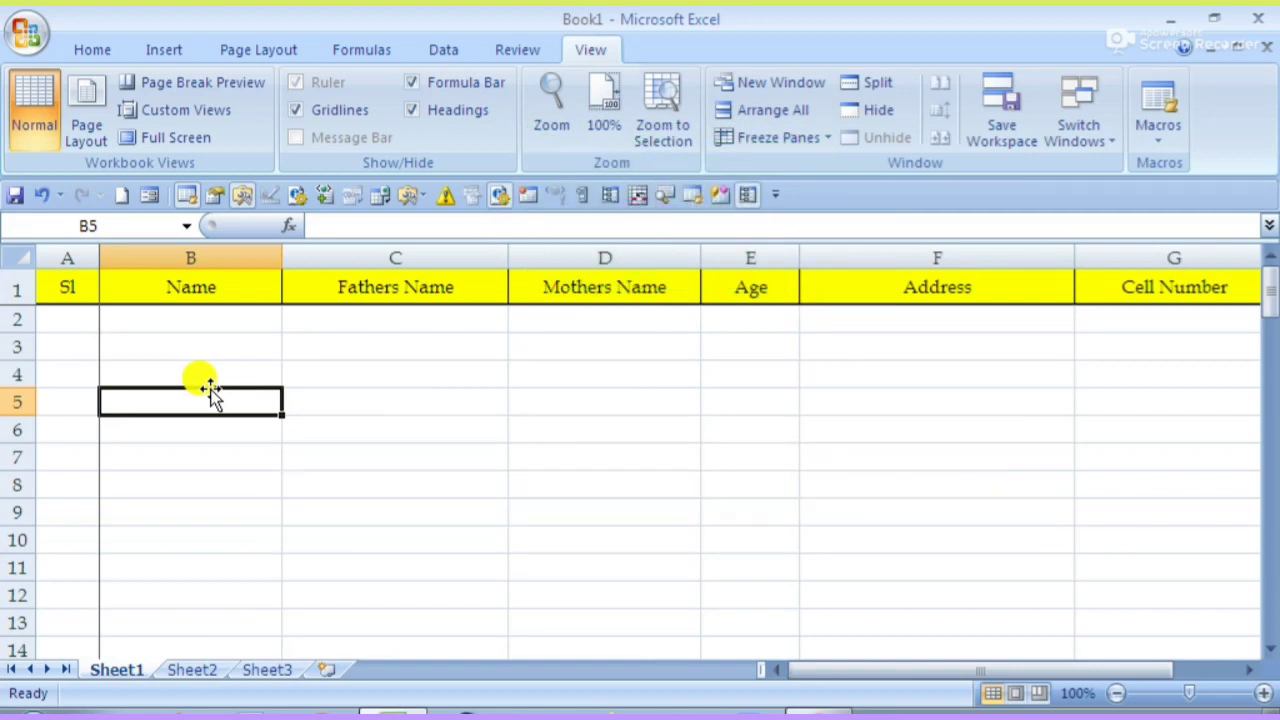
pyautogui.click(238, 441)
pyautogui.click(63, 289)
pyautogui.click(42, 346)
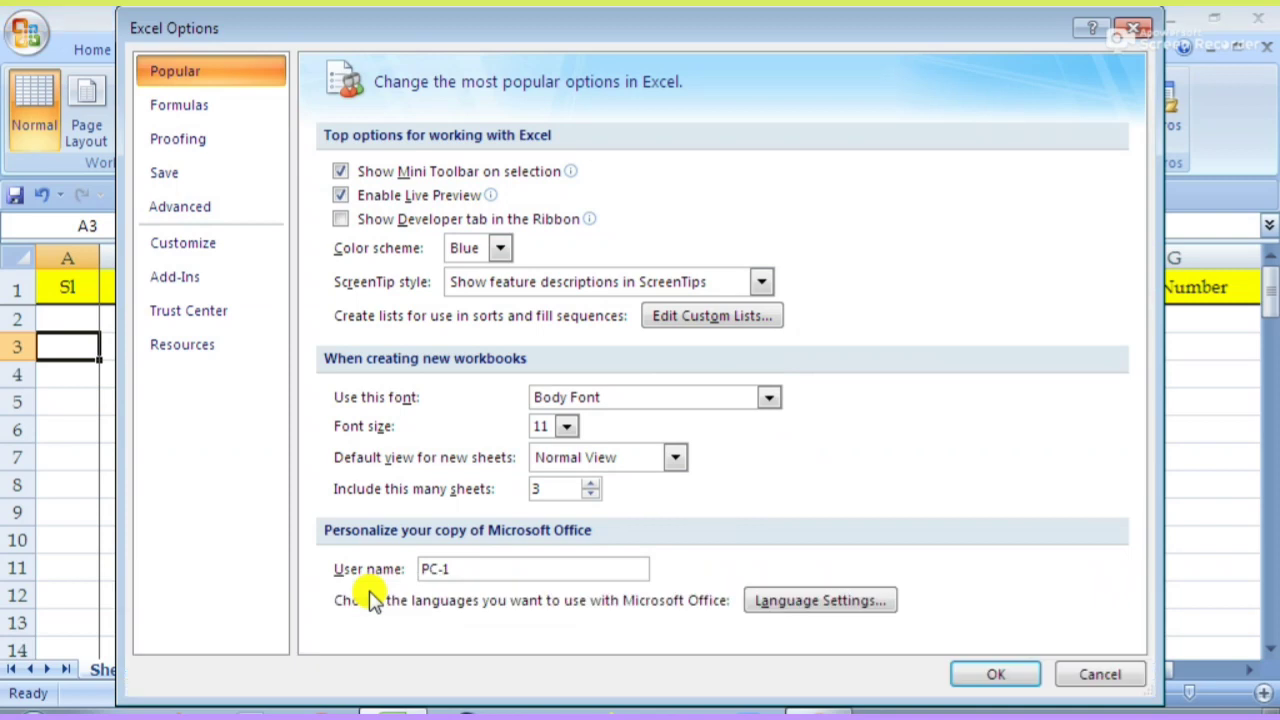
# - Review the Form and Delete Sheet Rows Quick Access commands, then cancel Excel Options without changes
pyautogui.click(197, 257)
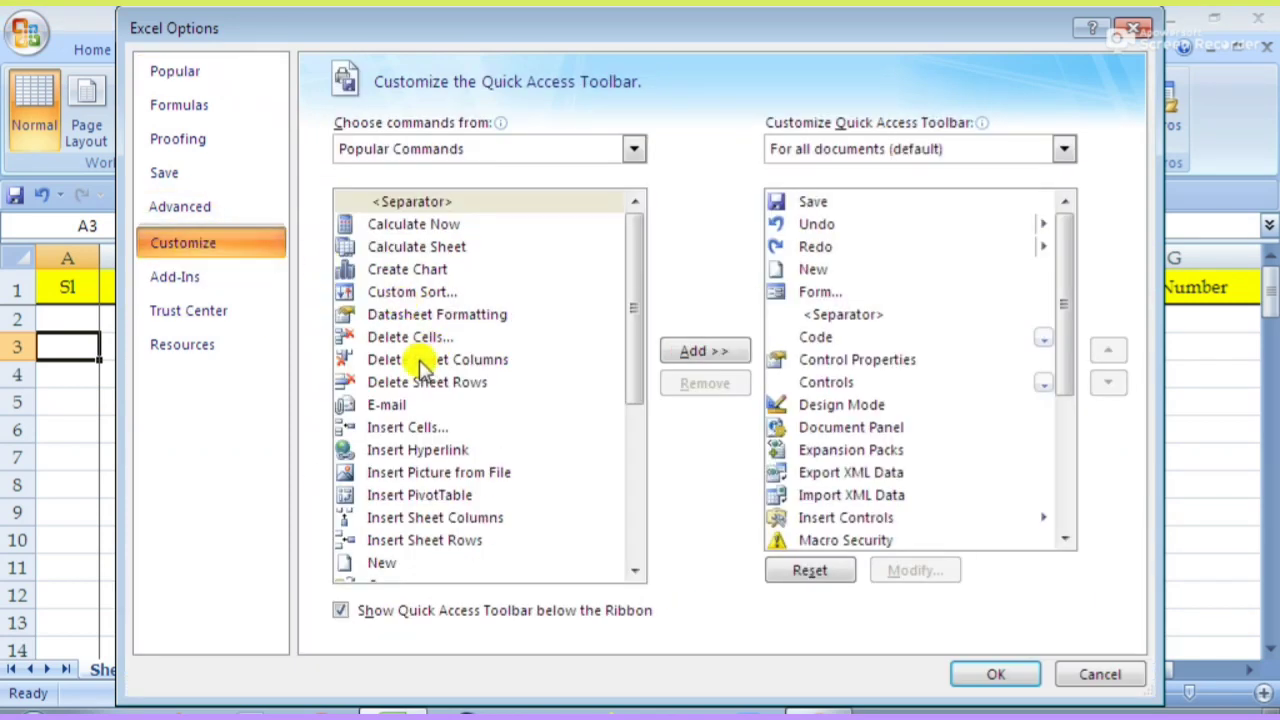
pyautogui.click(808, 291)
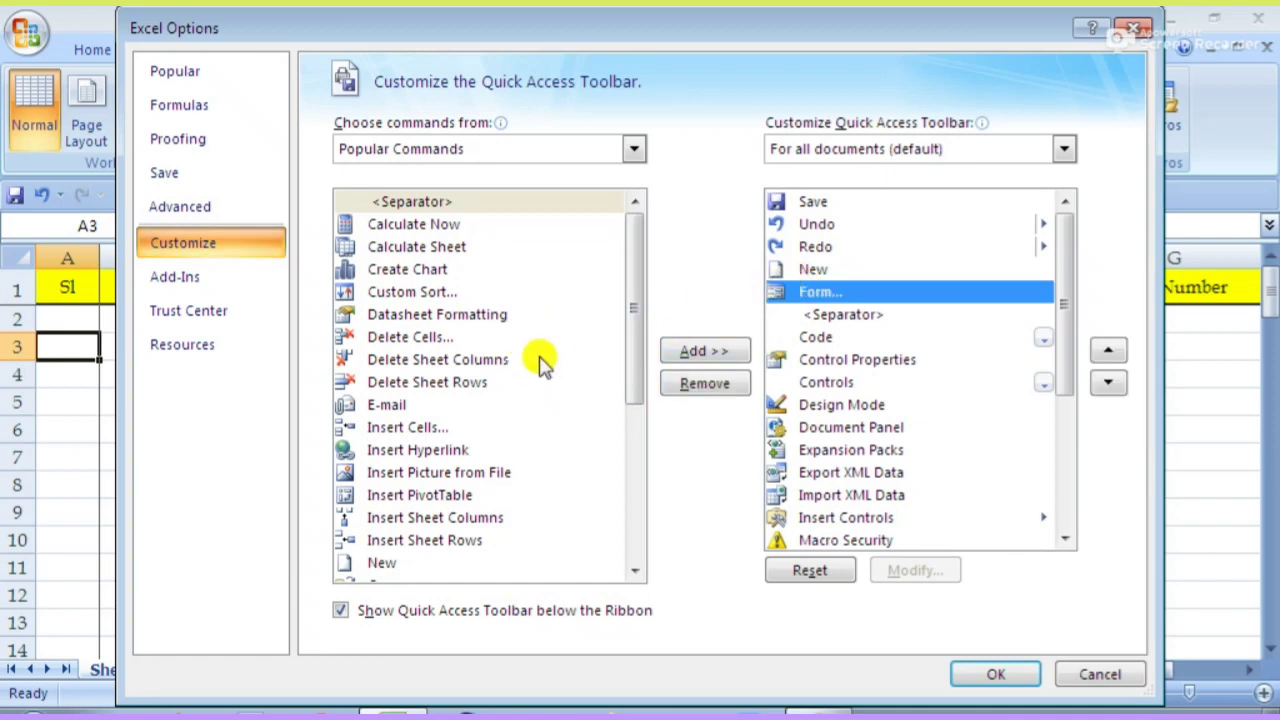
pyautogui.scroll(-4, 420, 503)
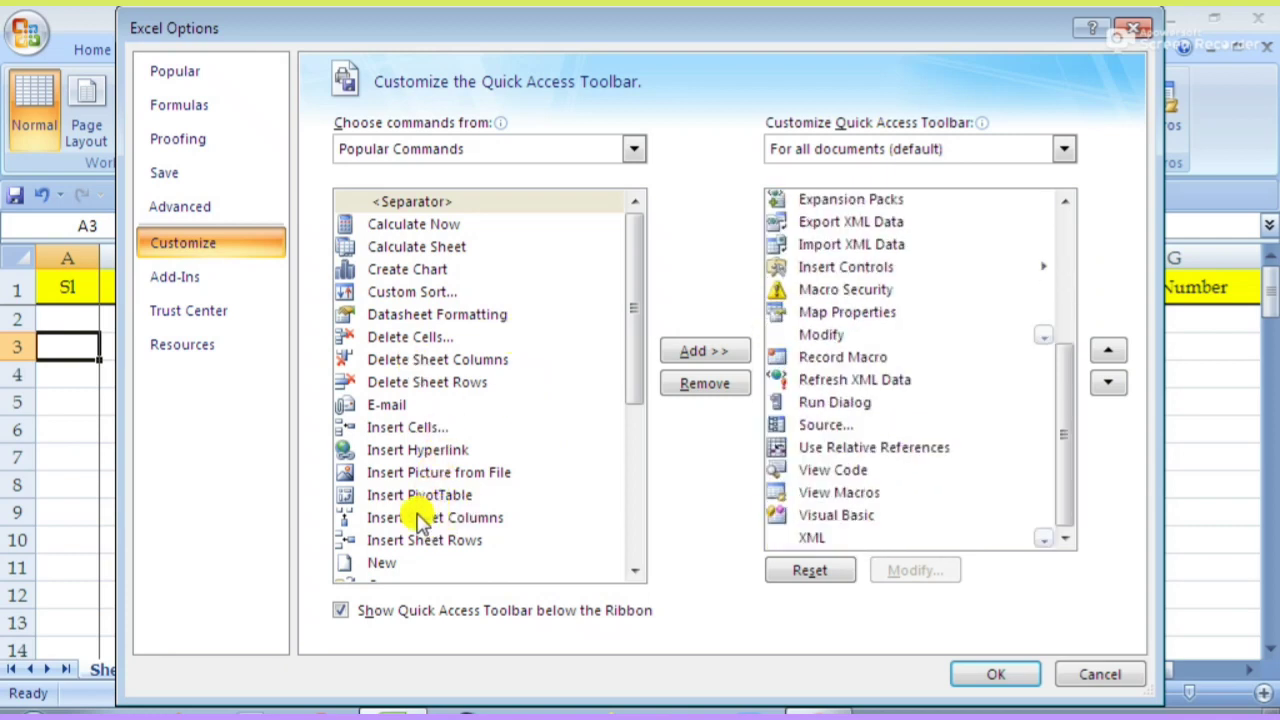
pyautogui.scroll(4, 420, 515)
pyautogui.click(440, 382)
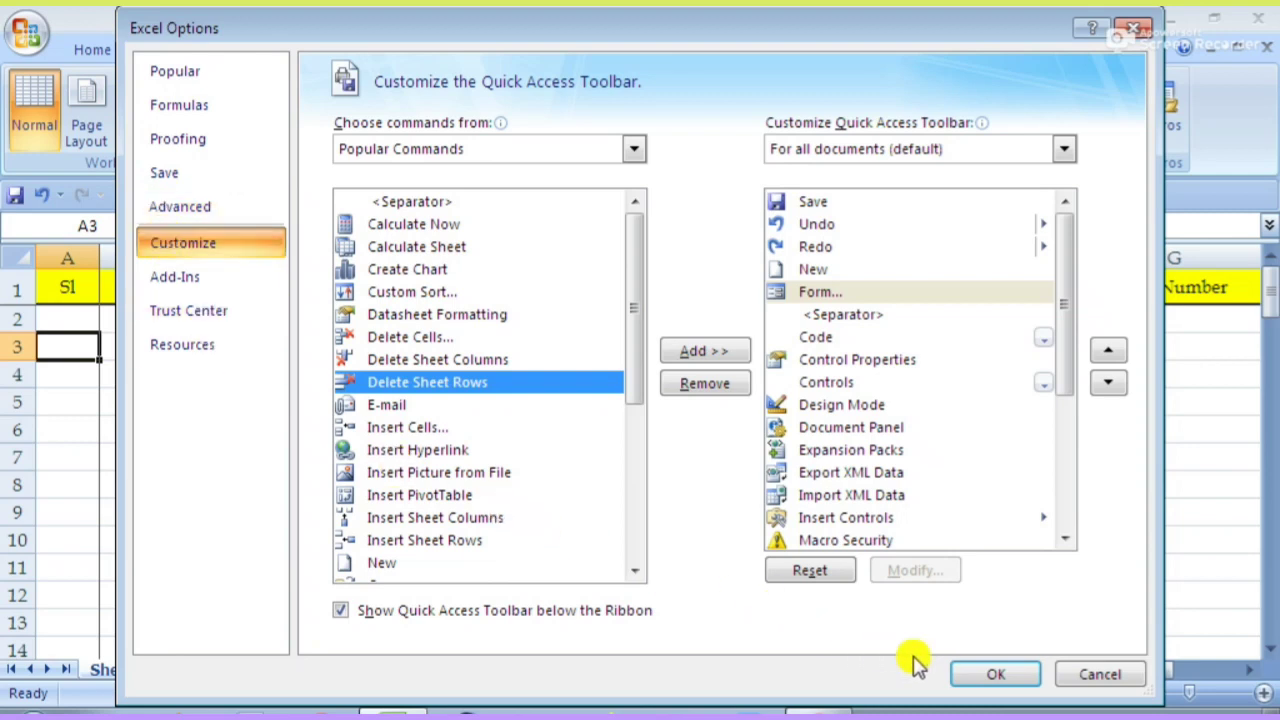
pyautogui.click(1058, 676)
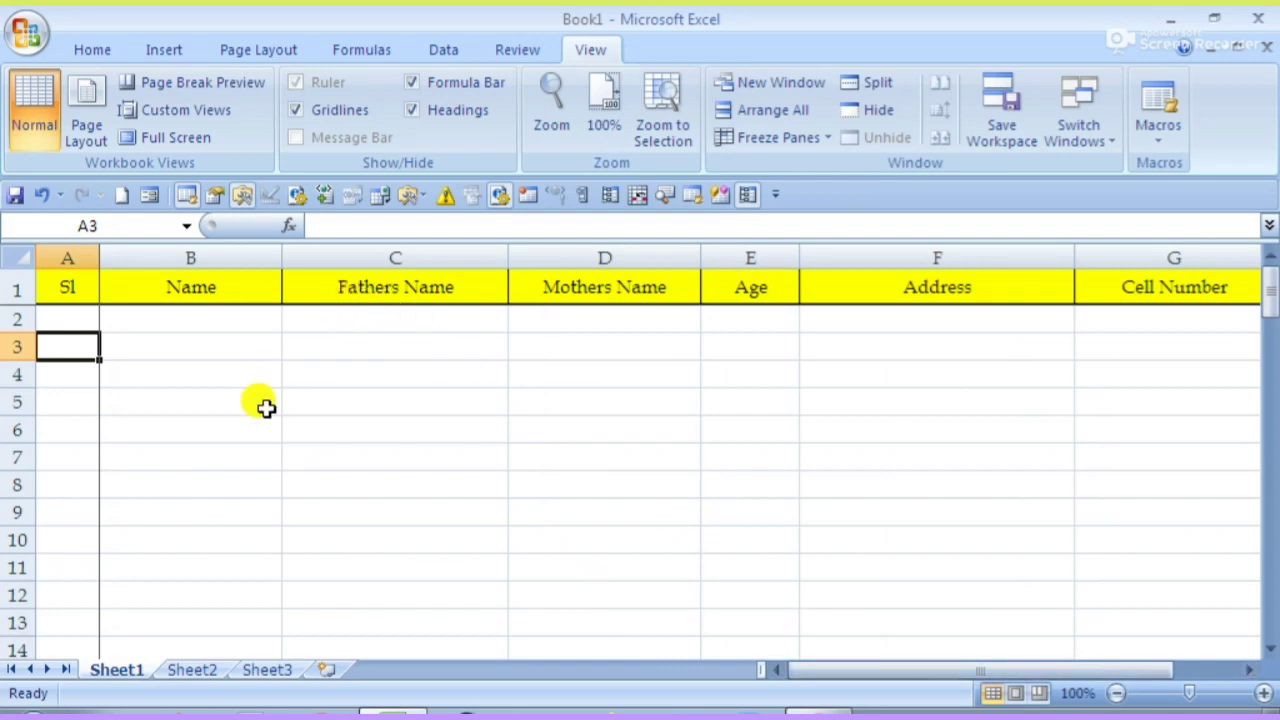
pyautogui.click(263, 406)
pyautogui.click(86, 373)
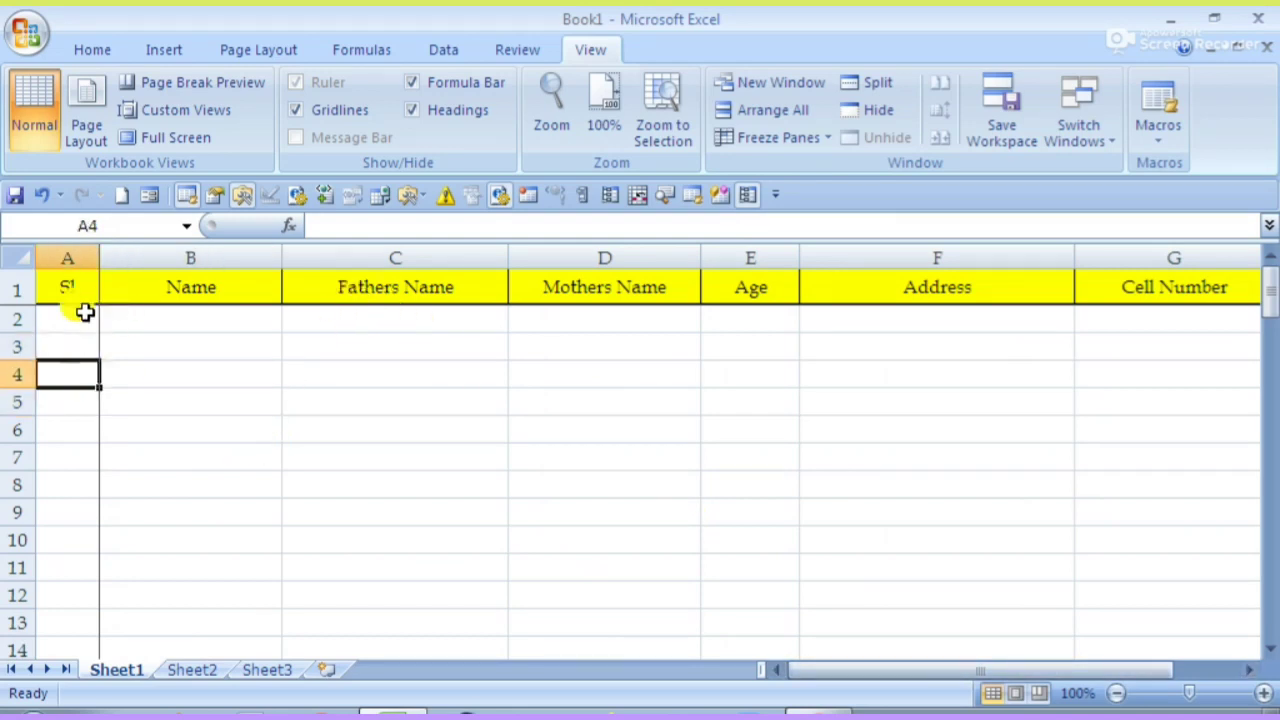
pyautogui.click(78, 294)
pyautogui.click(130, 398)
pyautogui.click(195, 285)
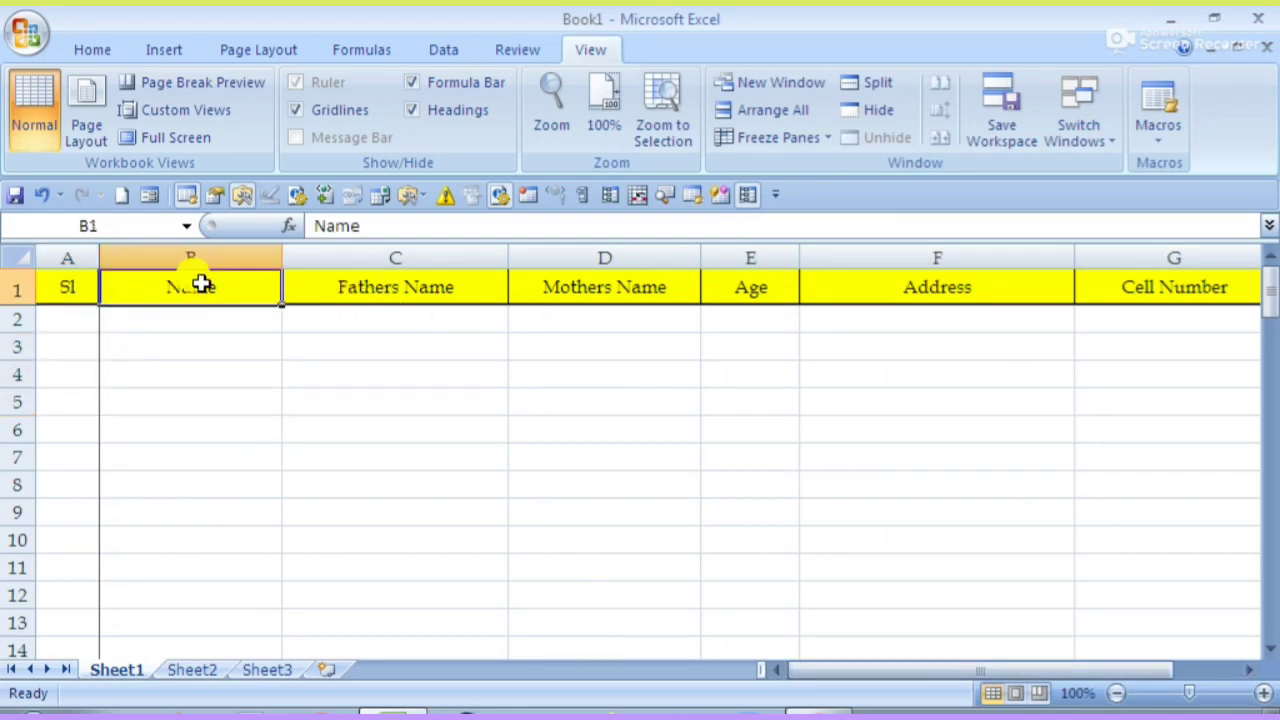
pyautogui.click(350, 293)
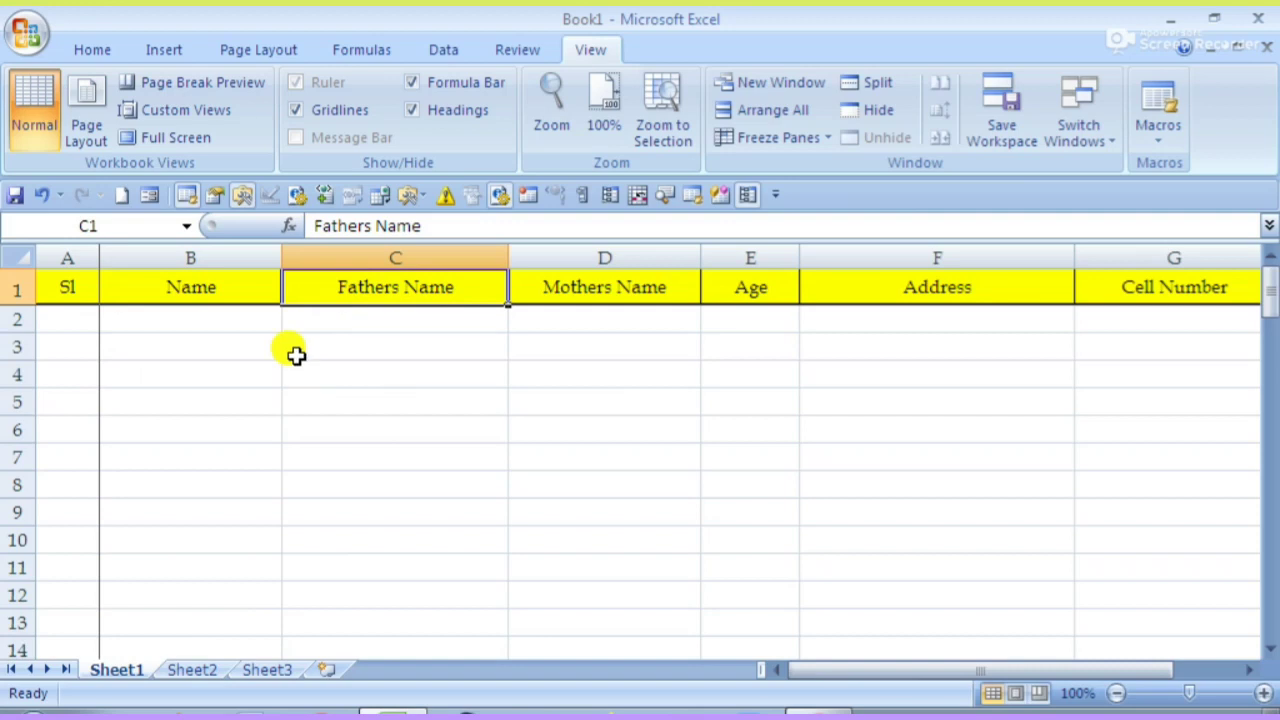
pyautogui.click(612, 290)
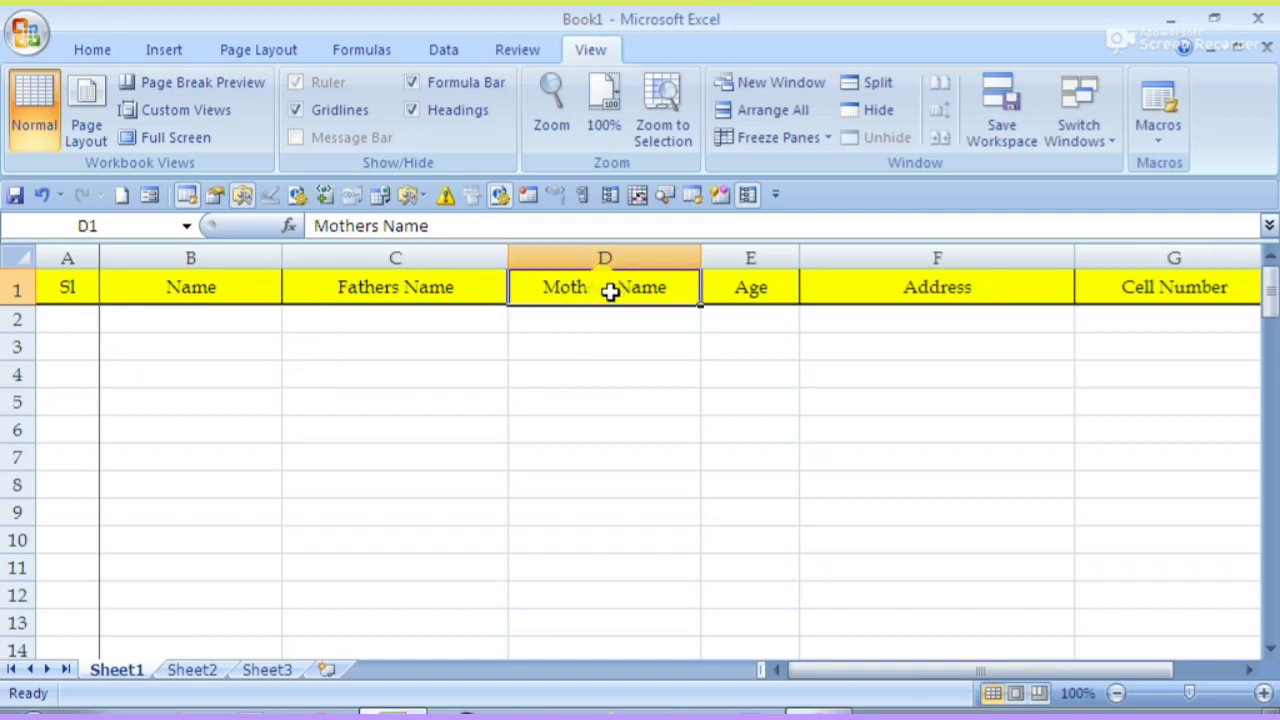
pyautogui.click(714, 422)
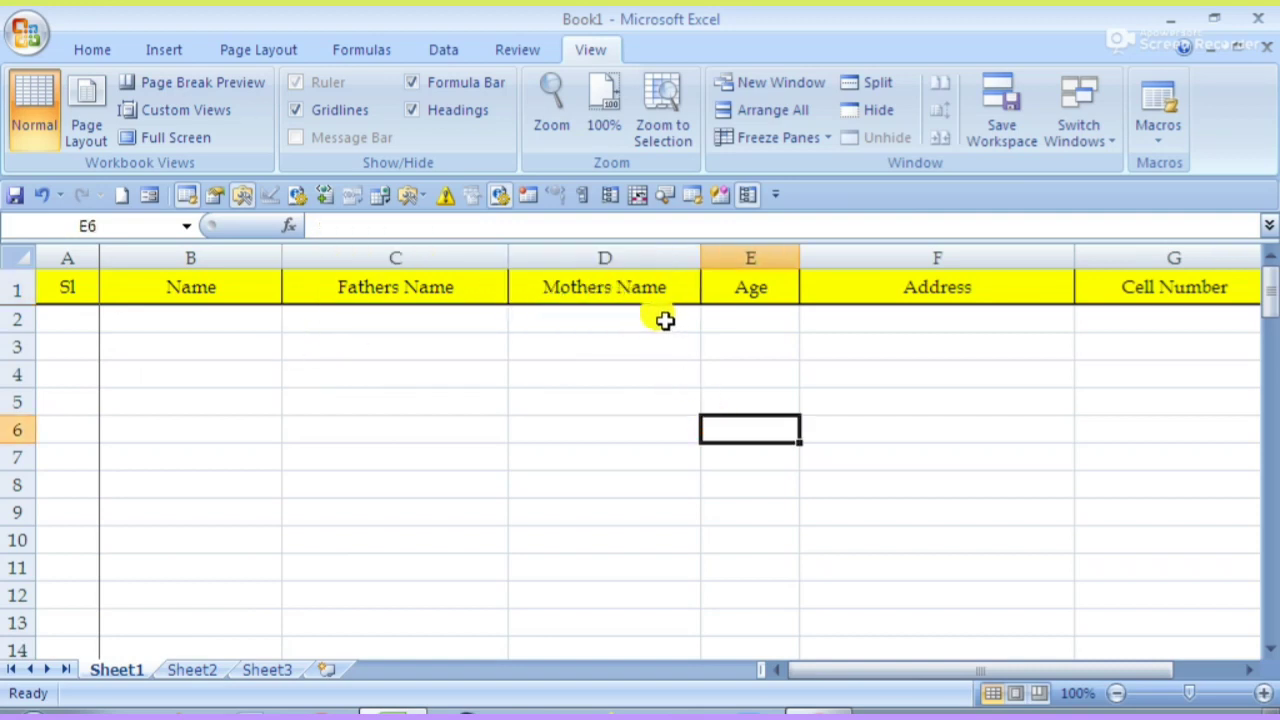
pyautogui.click(600, 259)
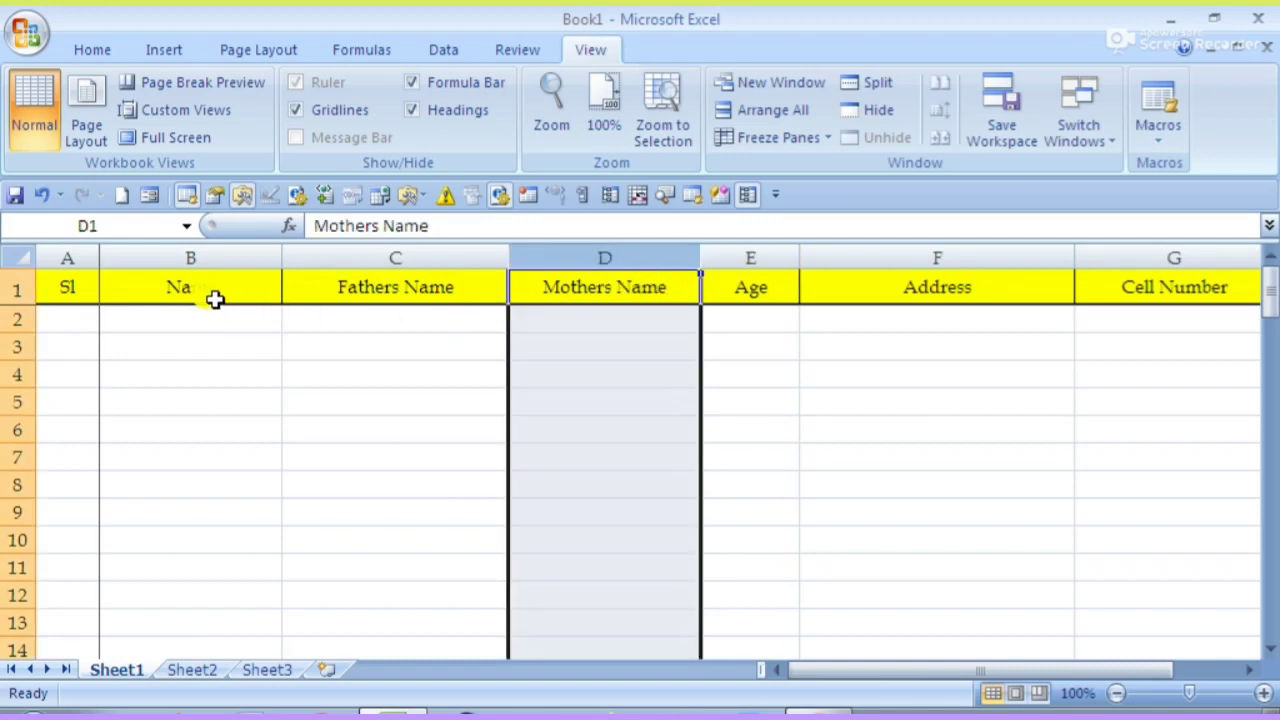
pyautogui.click(214, 296)
pyautogui.click(389, 294)
pyautogui.click(572, 287)
pyautogui.click(737, 288)
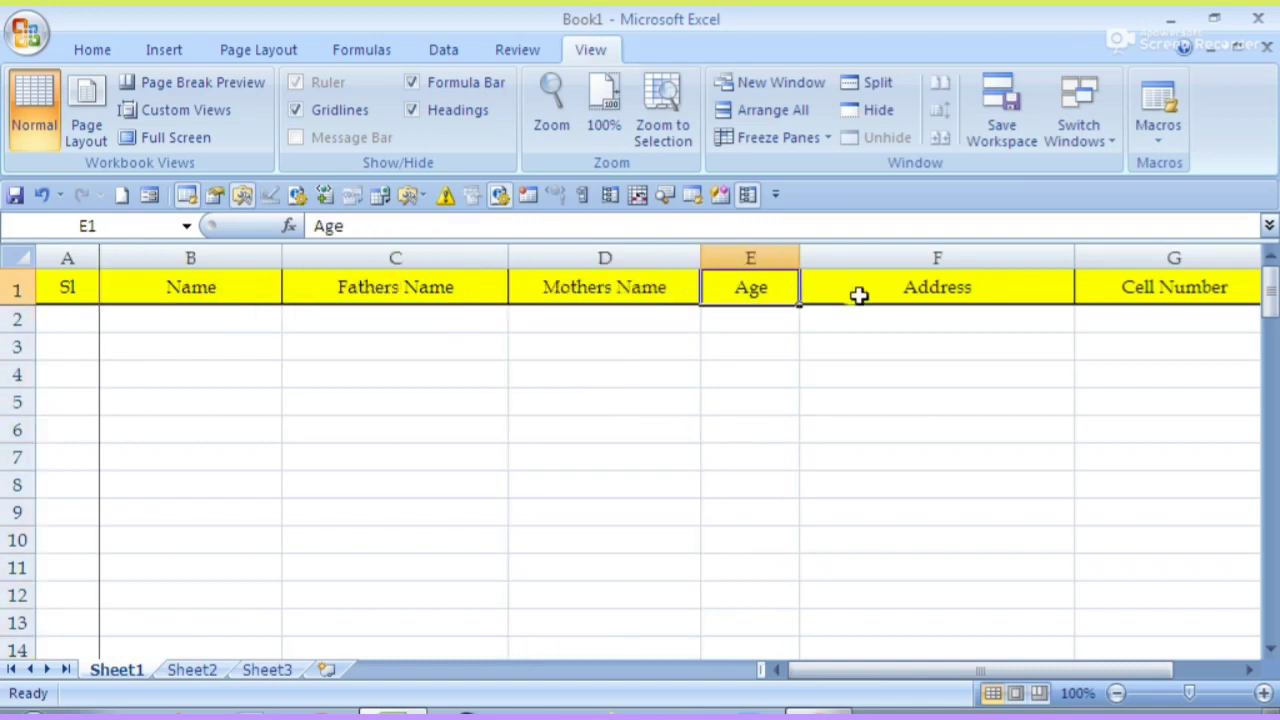
pyautogui.click(911, 296)
pyautogui.moveTo(957, 666); pyautogui.dragTo(1022, 668)
pyautogui.click(1011, 290)
pyautogui.click(754, 457)
pyautogui.click(57, 317)
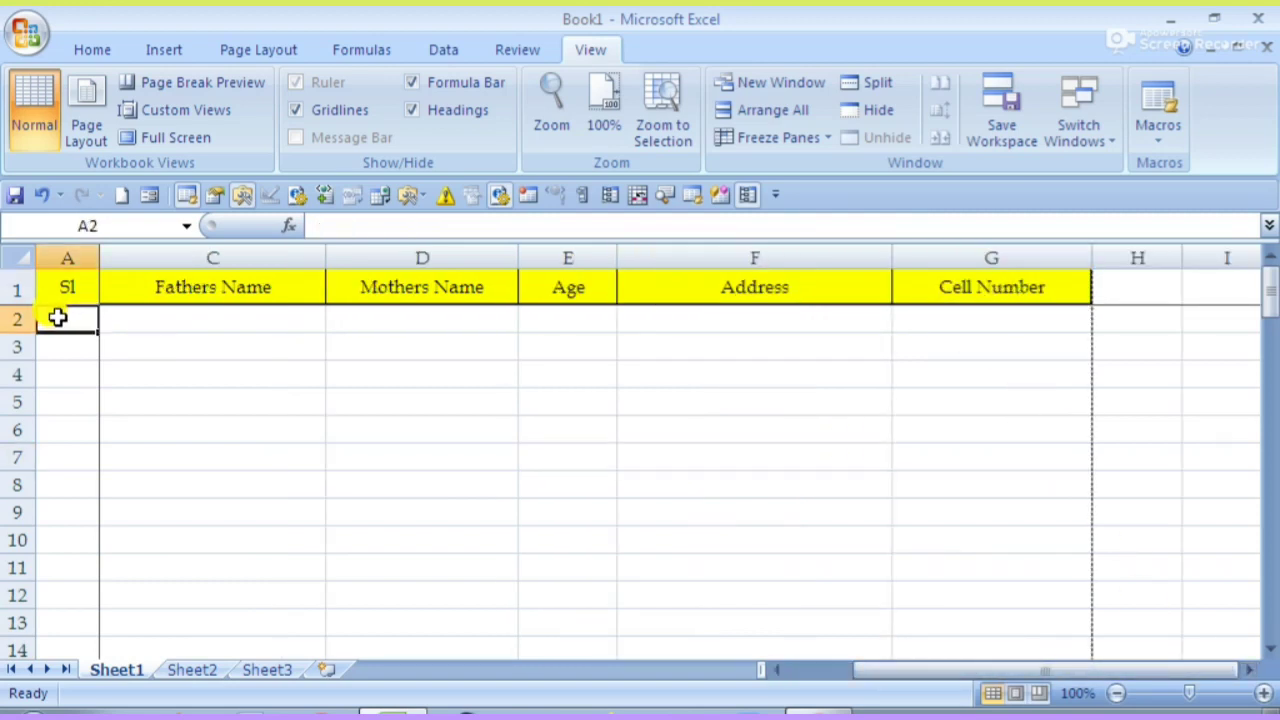
# - Fill row 2 with serial 01, the person's and parents' names, age 13, an address and a cell number
pyautogui.write('01')
pyautogui.press('Tab')
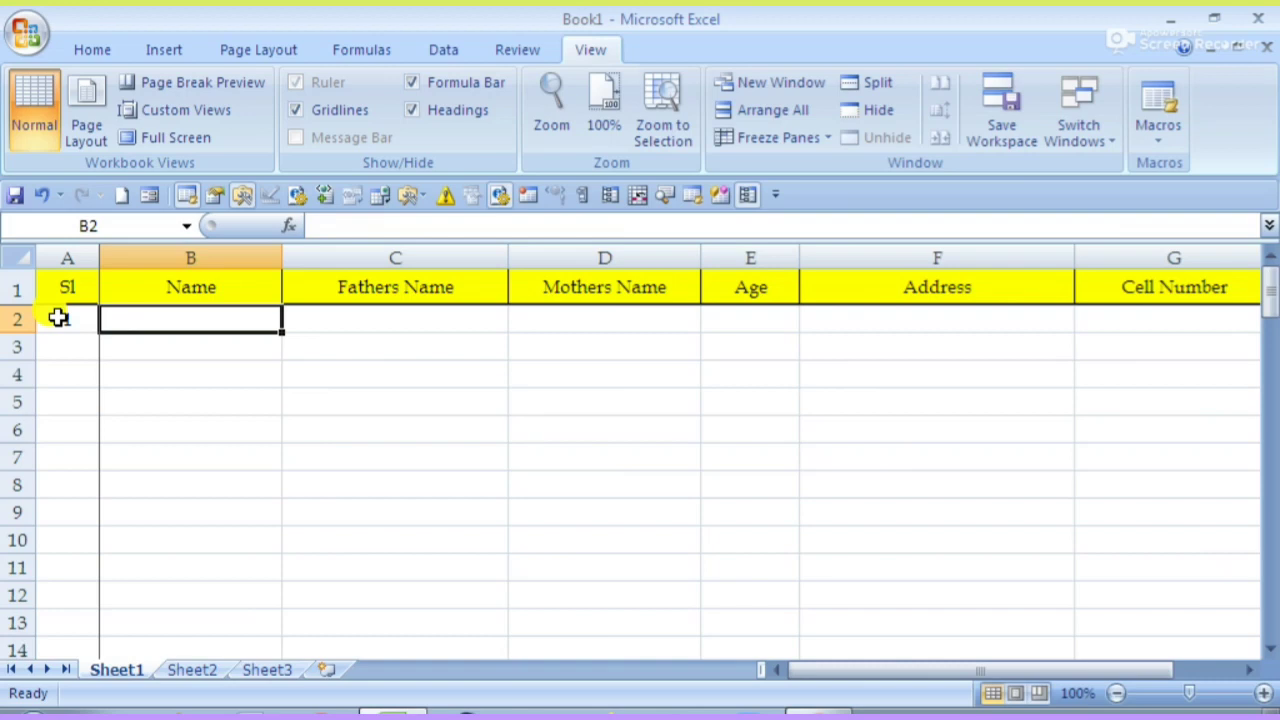
pyautogui.write('Shah')
pyautogui.write('in')
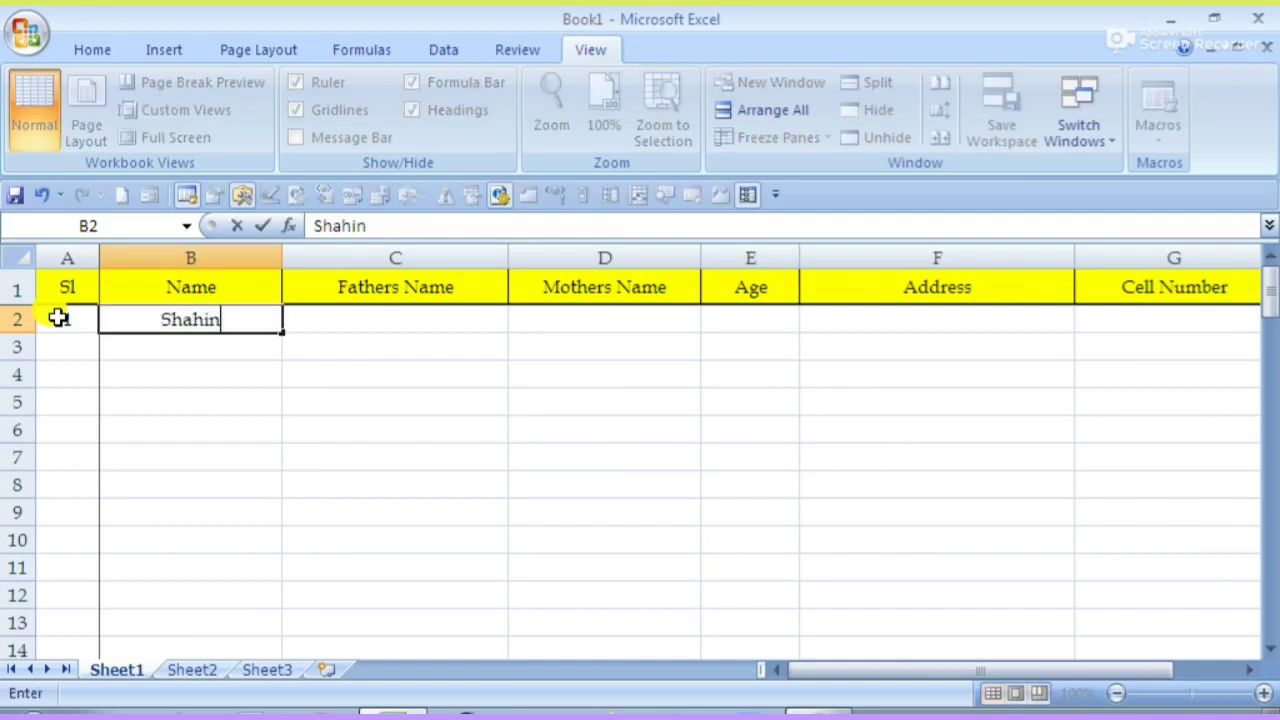
pyautogui.press('Tab')
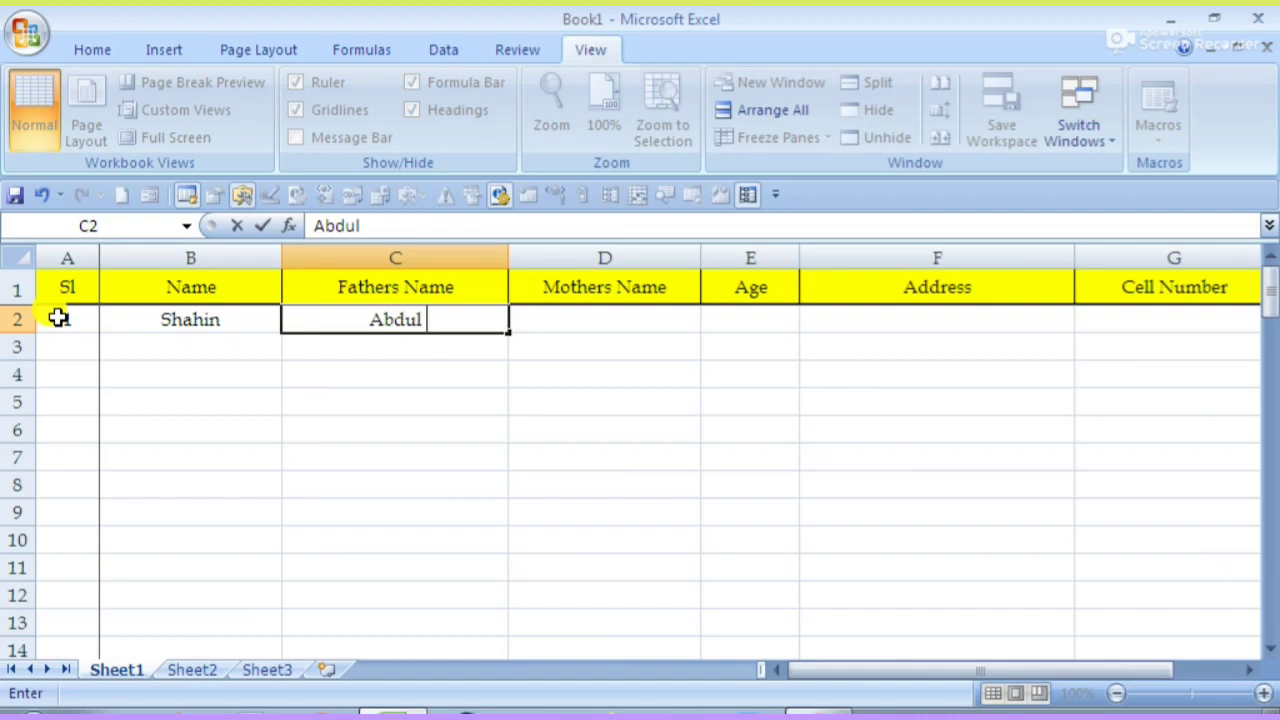
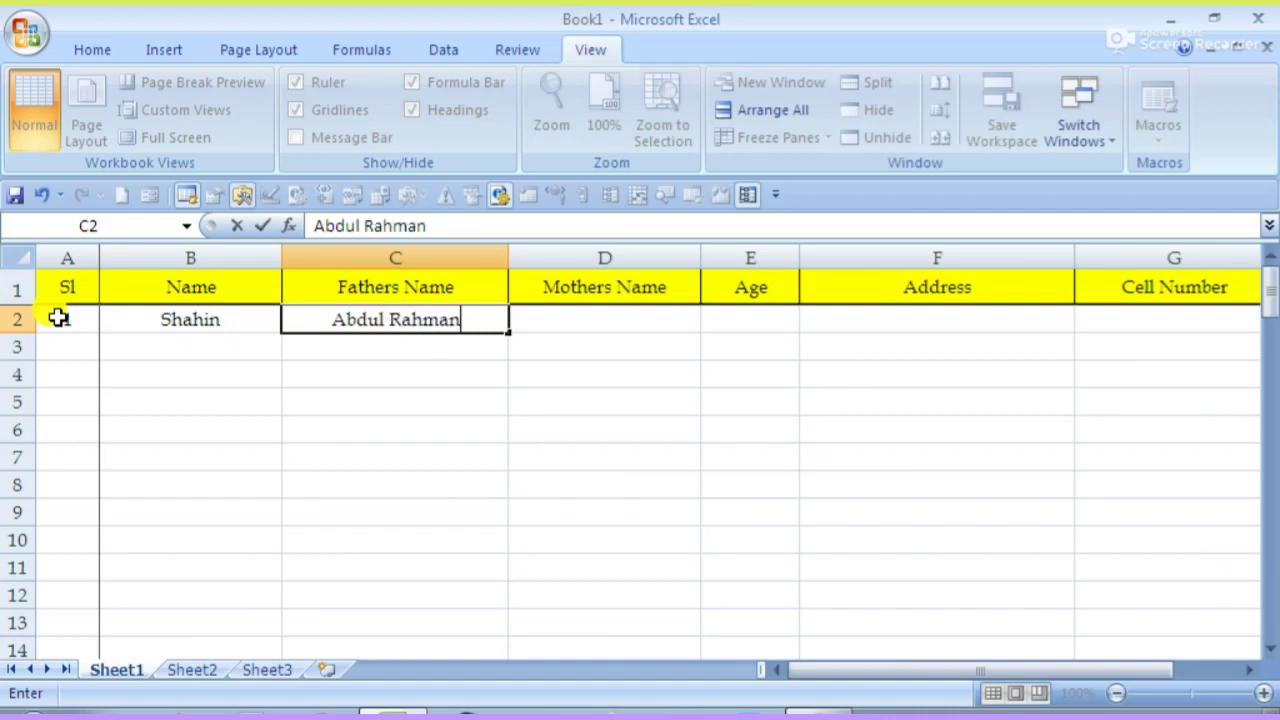
pyautogui.press('Tab')
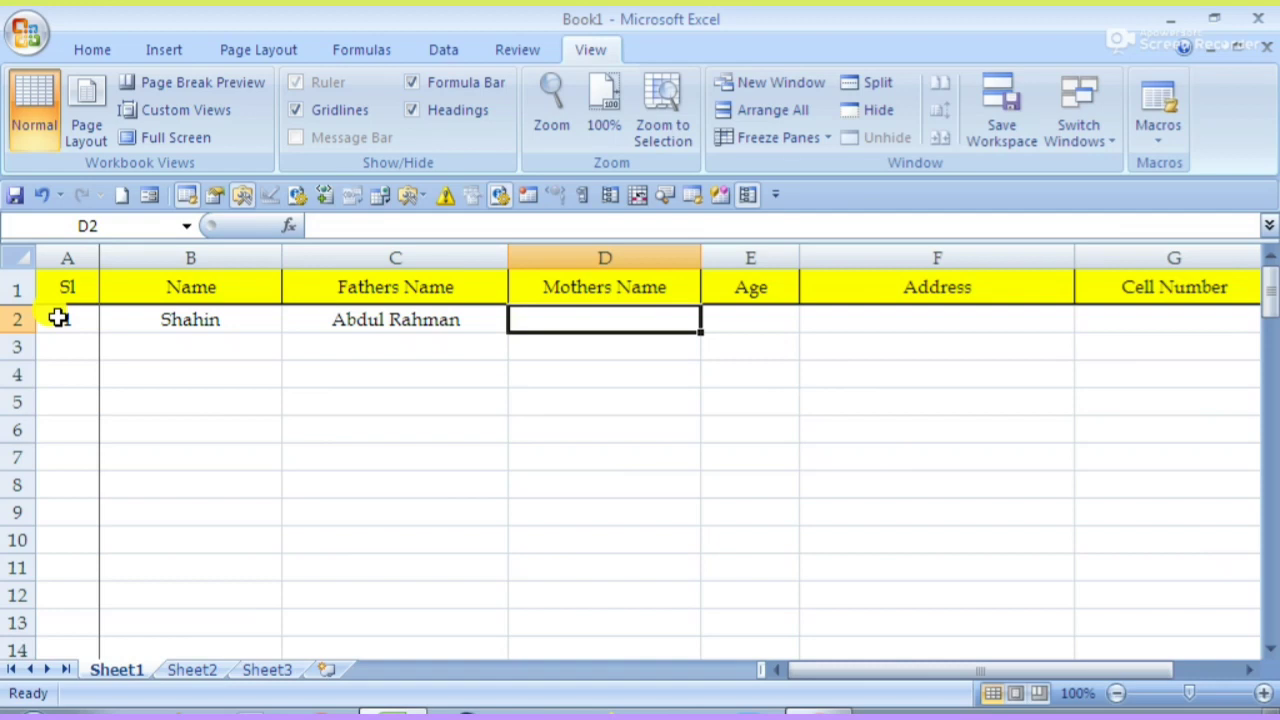
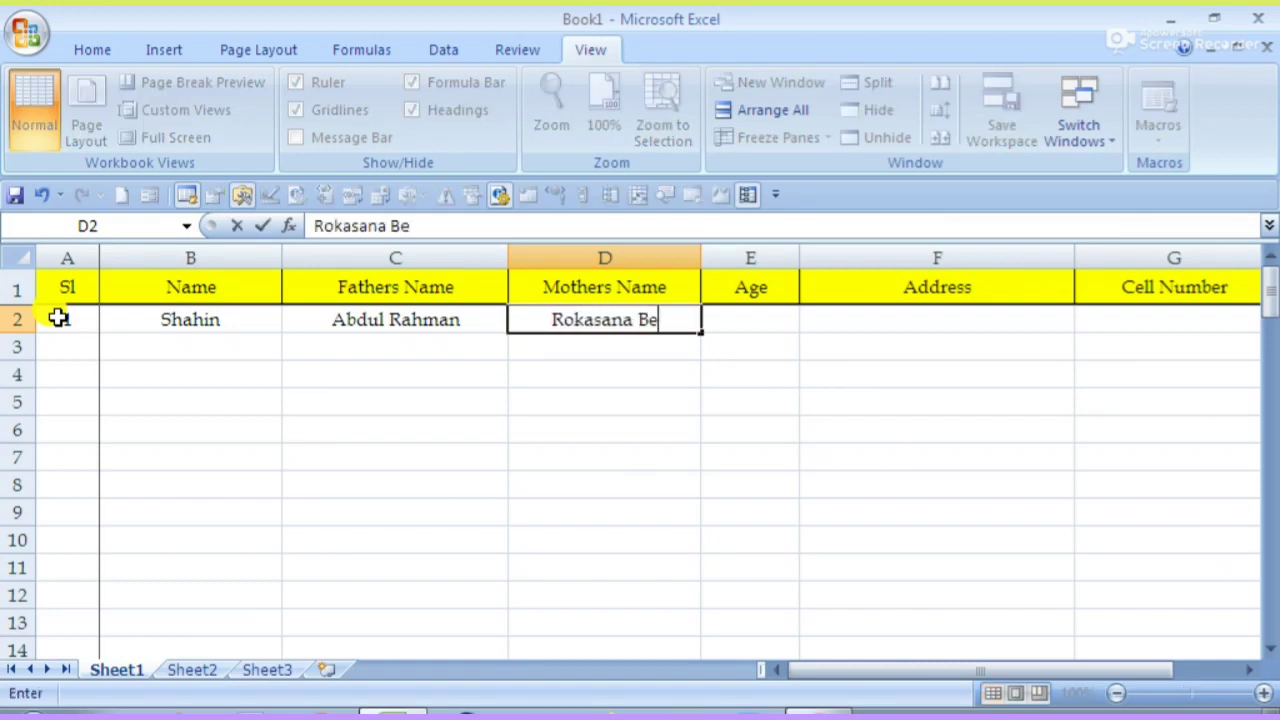
pyautogui.press('Tab')
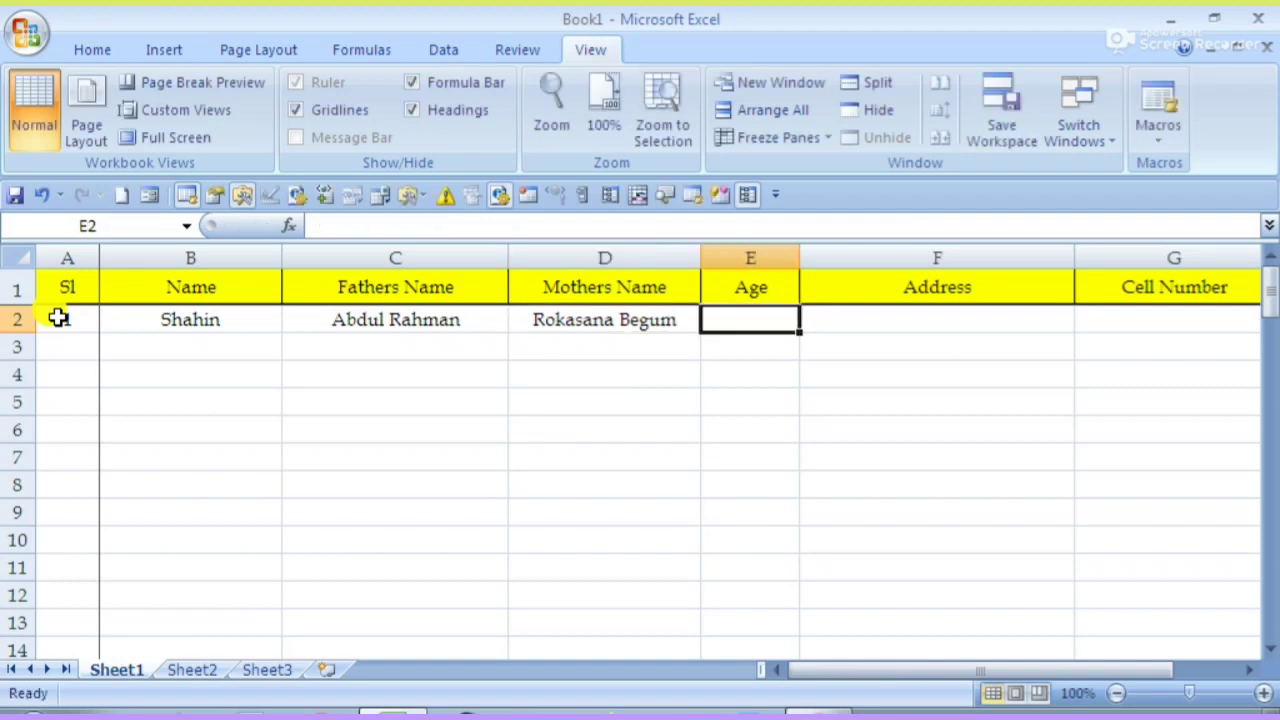
pyautogui.write('13')
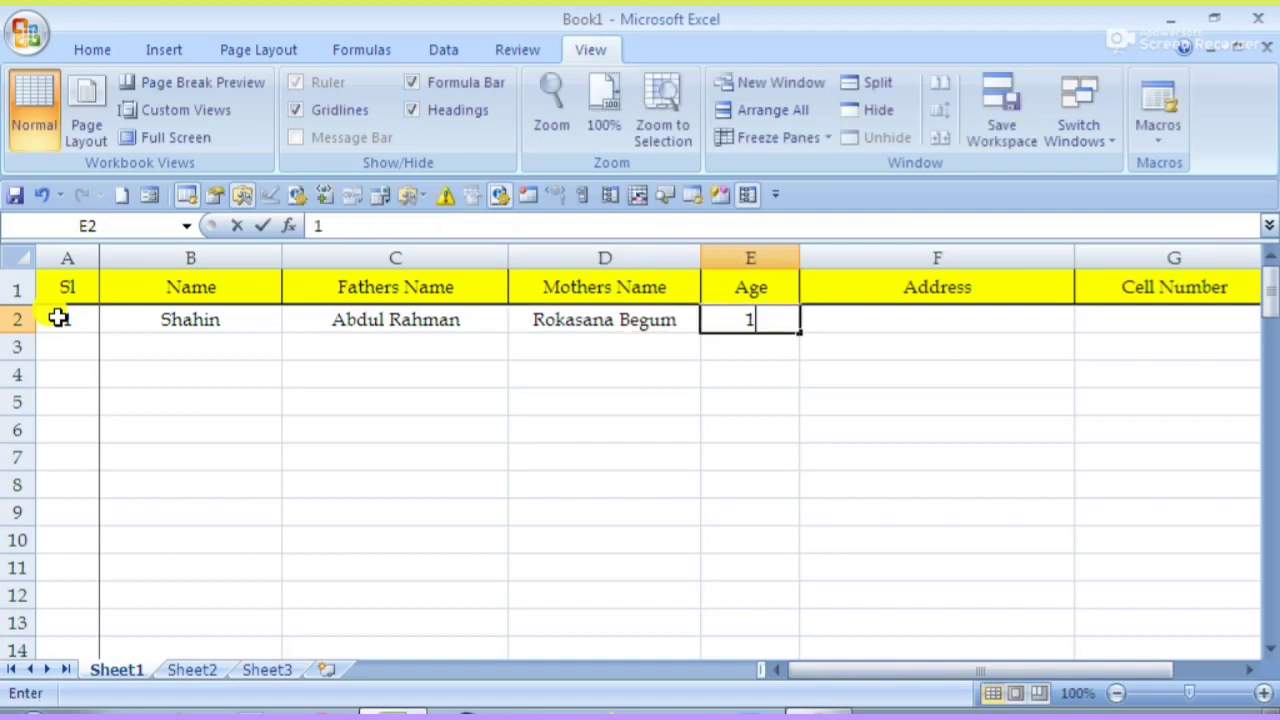
pyautogui.press('Tab')
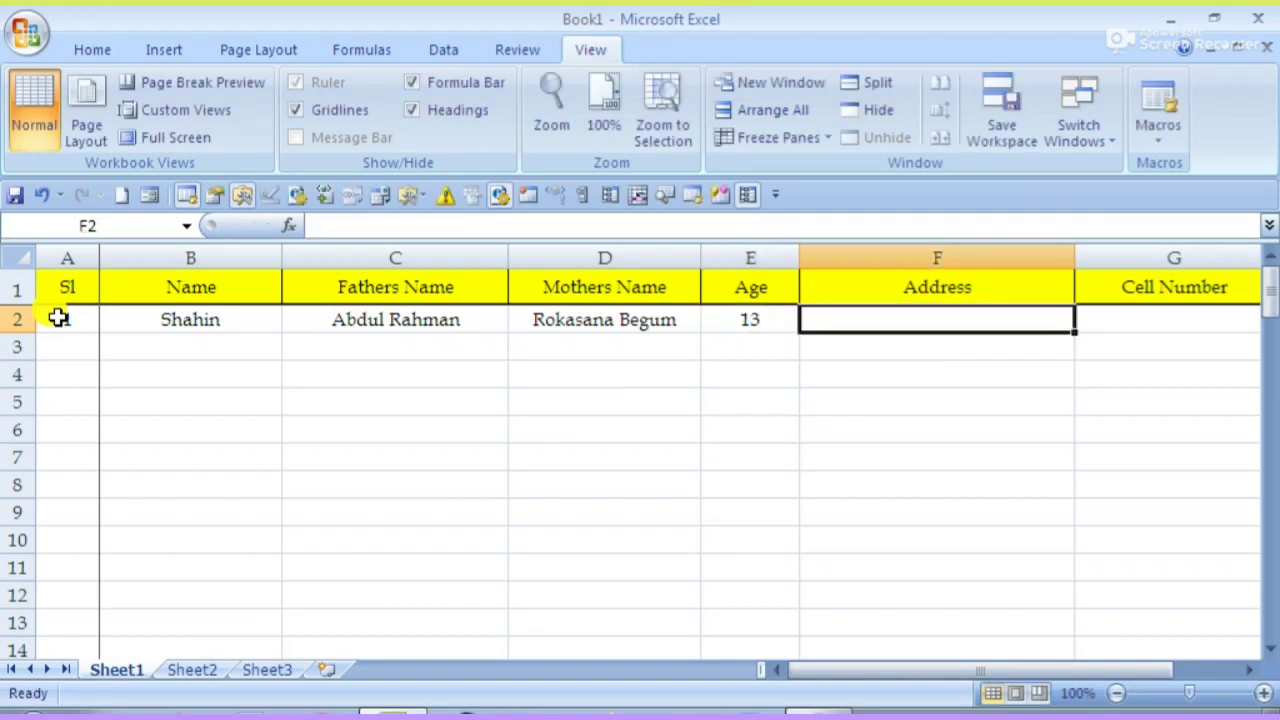
pyautogui.write('Old Toe')
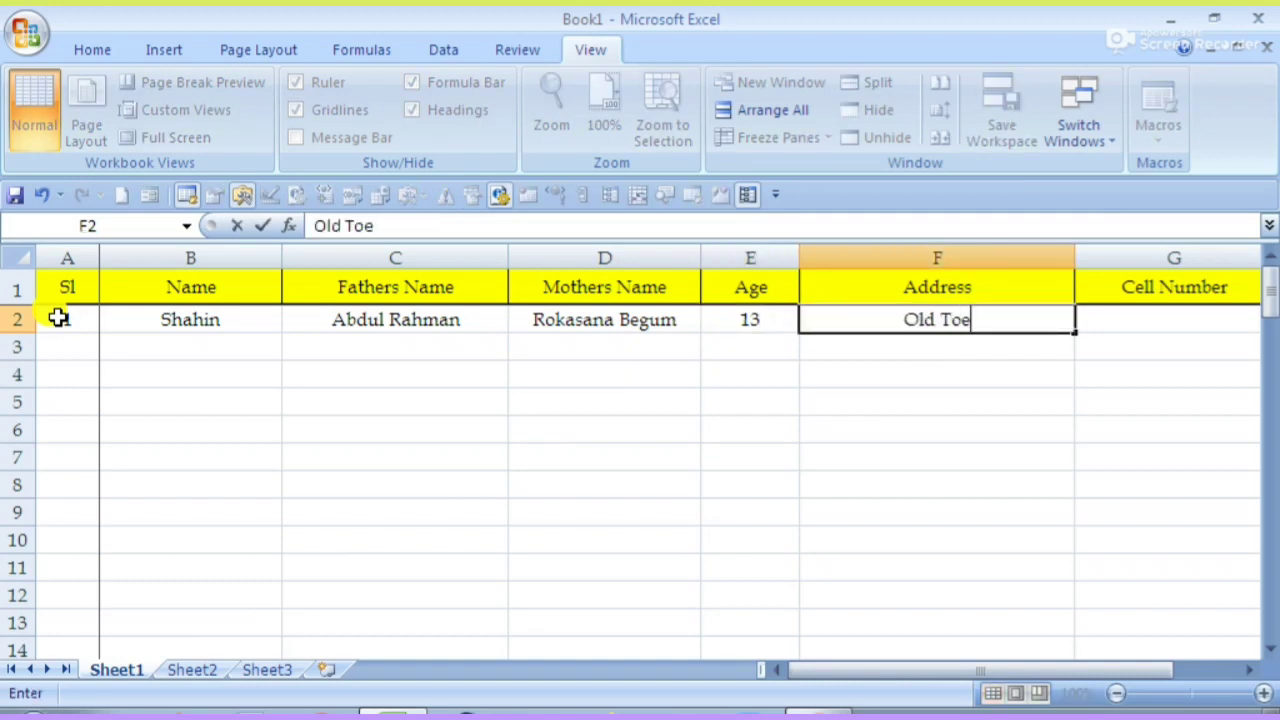
pyautogui.press('BackSpace')
pyautogui.write('wm')
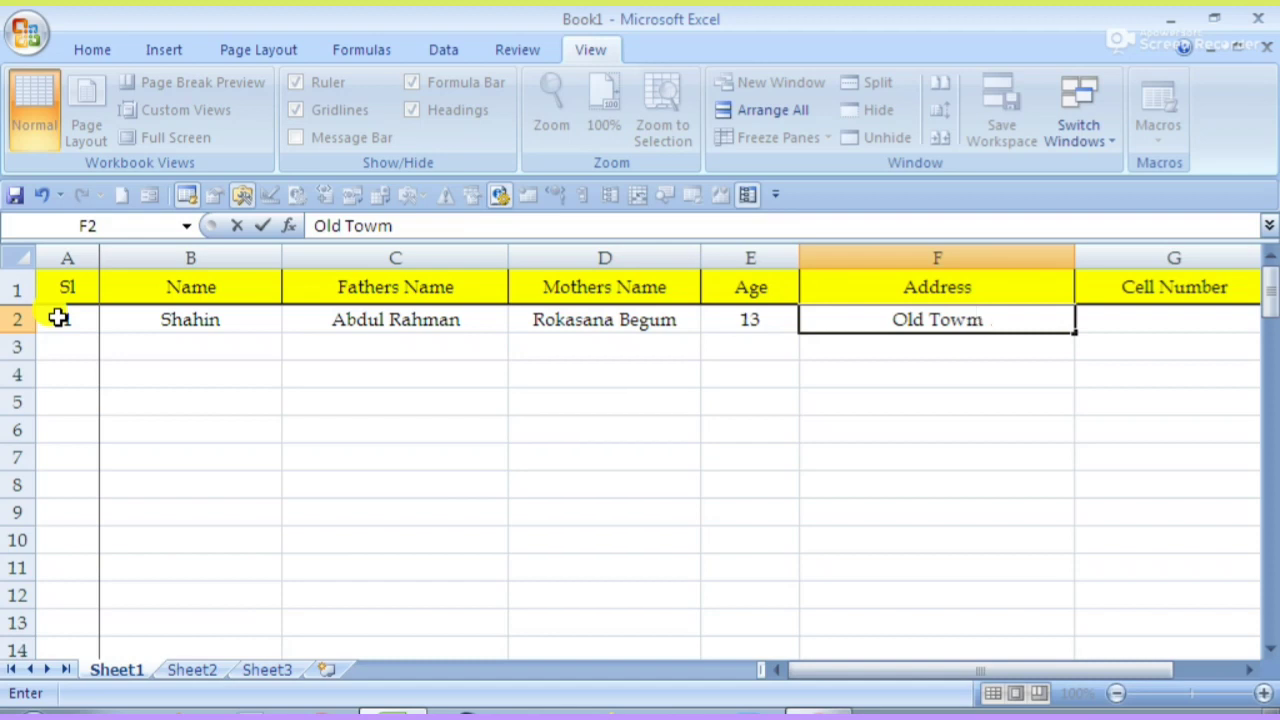
pyautogui.press('BackSpace')
pyautogui.write('n')
pyautogui.press('Tab')
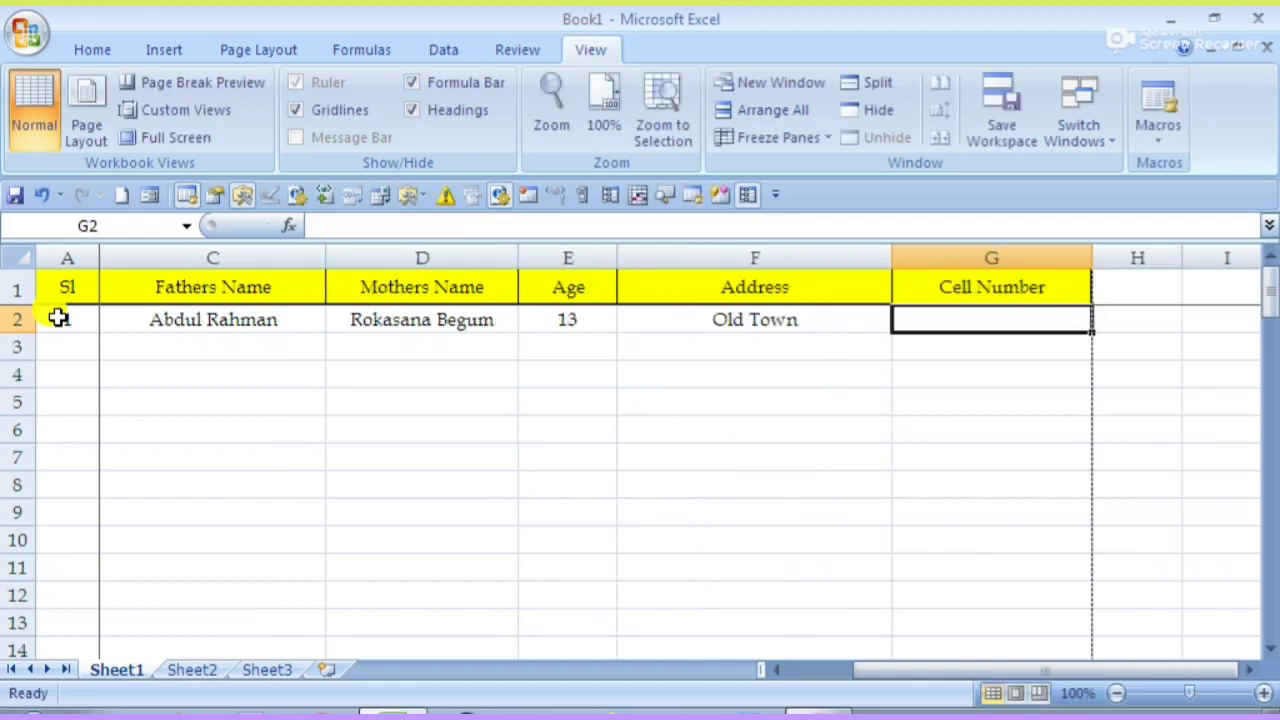
pyautogui.write('7987788')
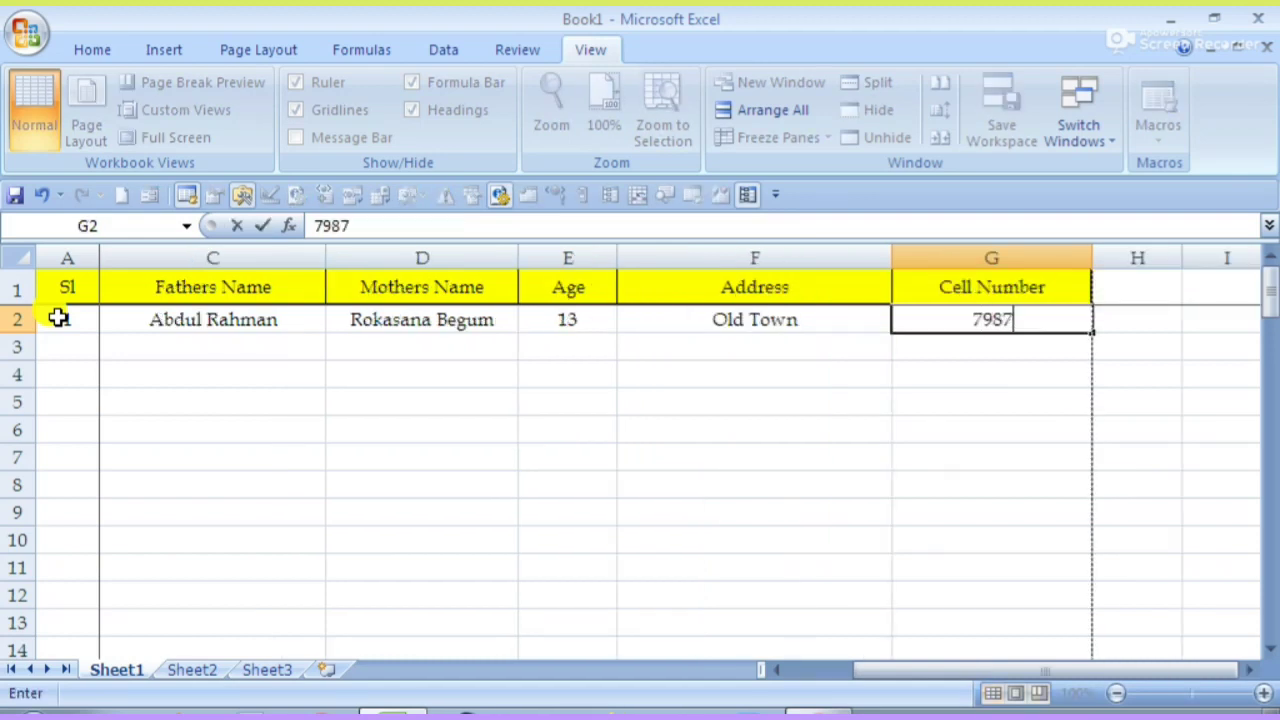
pyautogui.press('Return')
# - Start row 3 with serial 2 and test text in the Name and Mothers Name cells
pyautogui.press('Left')
pyautogui.press('Left')
pyautogui.press('Left')
pyautogui.press('Left')
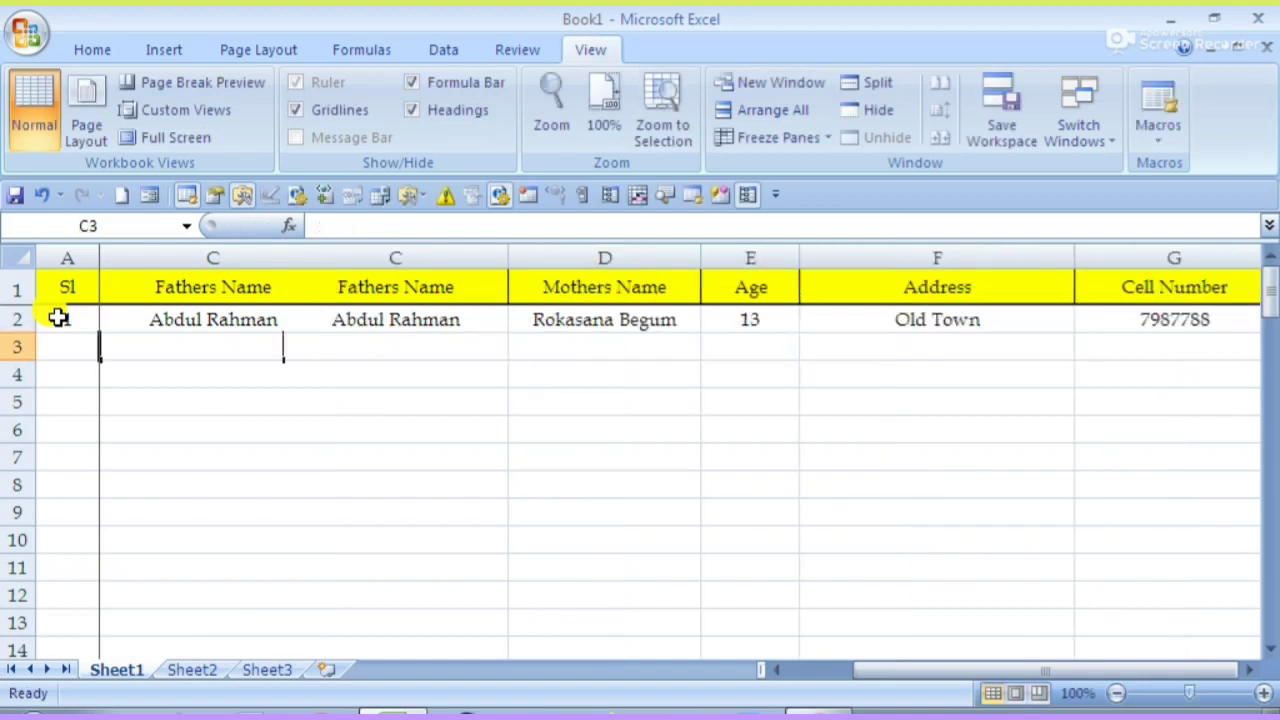
pyautogui.write('01')
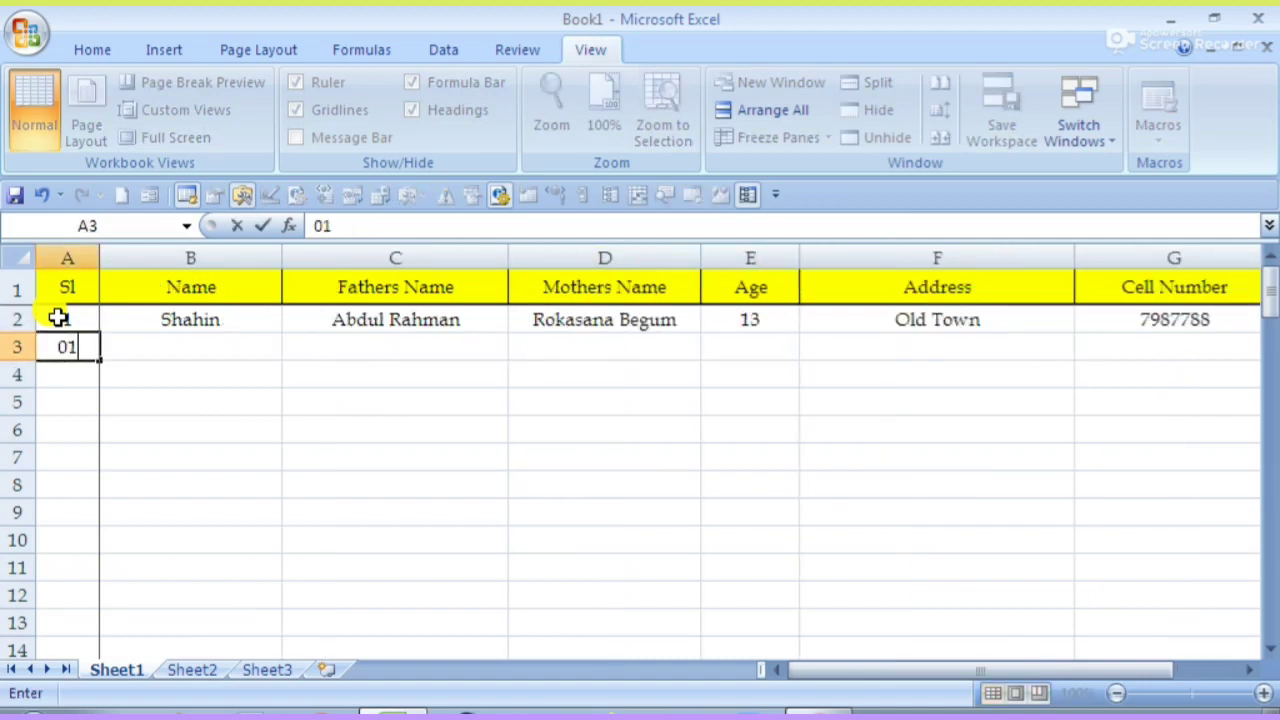
pyautogui.press('BackSpace')
pyautogui.write('2')
pyautogui.press('Tab')
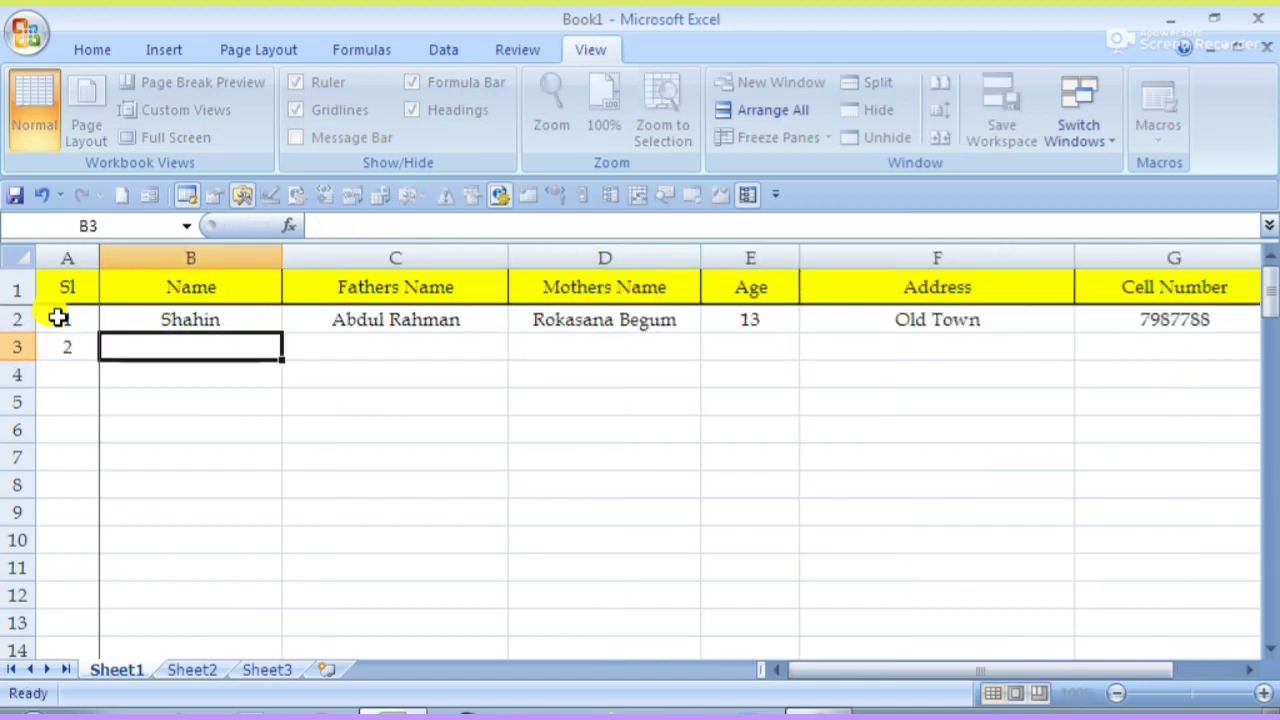
pyautogui.write('dafsfsq')
pyautogui.press('Tab')
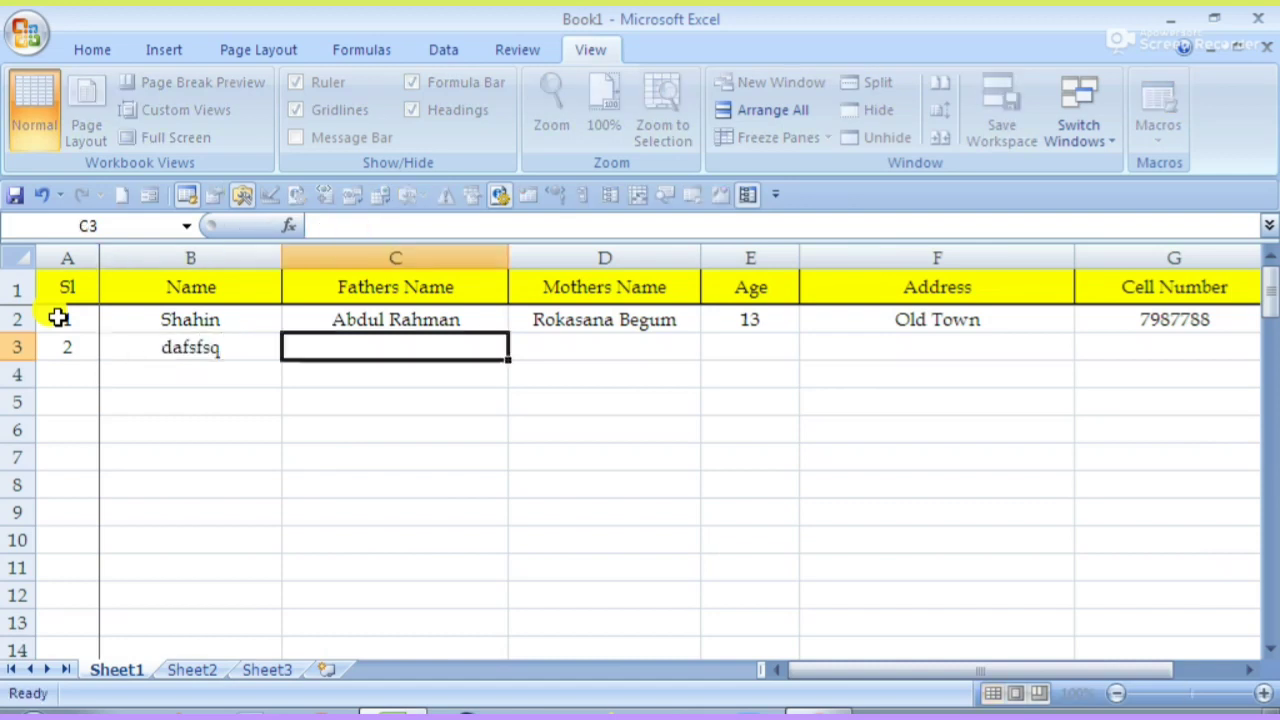
pyautogui.press('Tab')
pyautogui.write('affa')
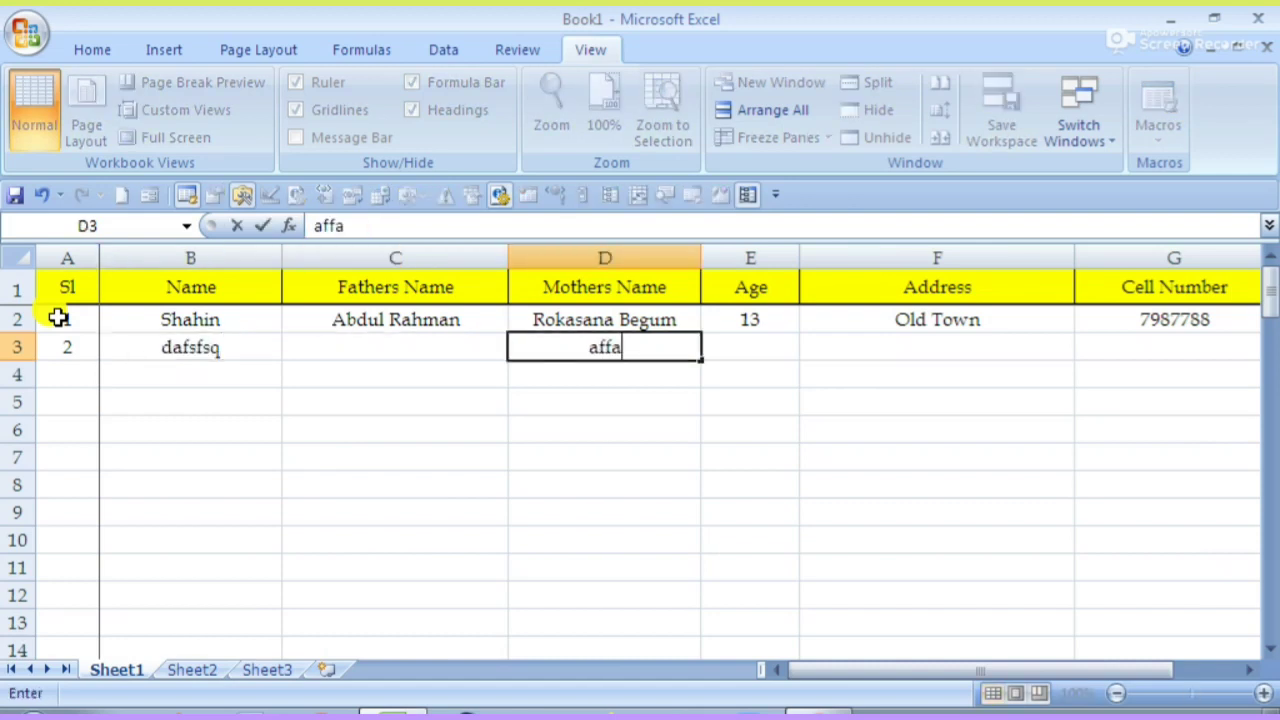
# - Clear the test entries in rows 2 and 3 (A2:G3)
pyautogui.moveTo(152, 537); pyautogui.dragTo(140, 514)
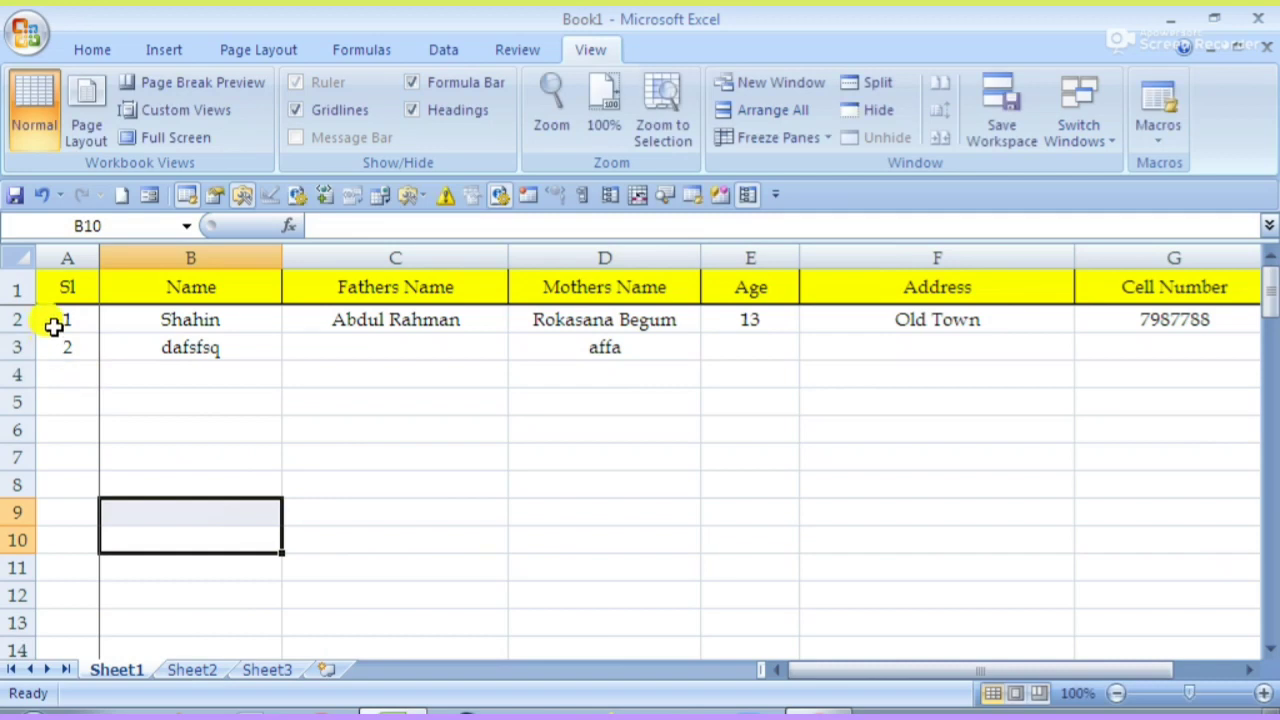
pyautogui.moveTo(54, 326); pyautogui.dragTo(1005, 353)
pyautogui.press('Delete')
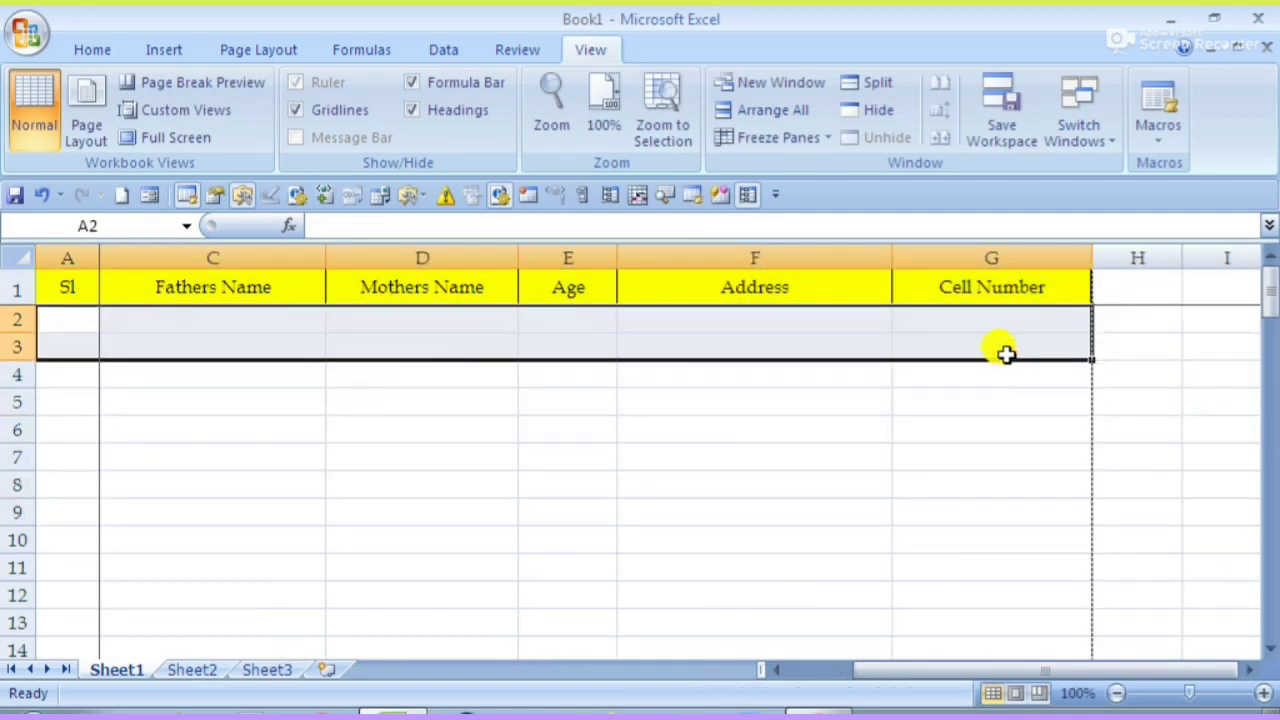
pyautogui.click(246, 452)
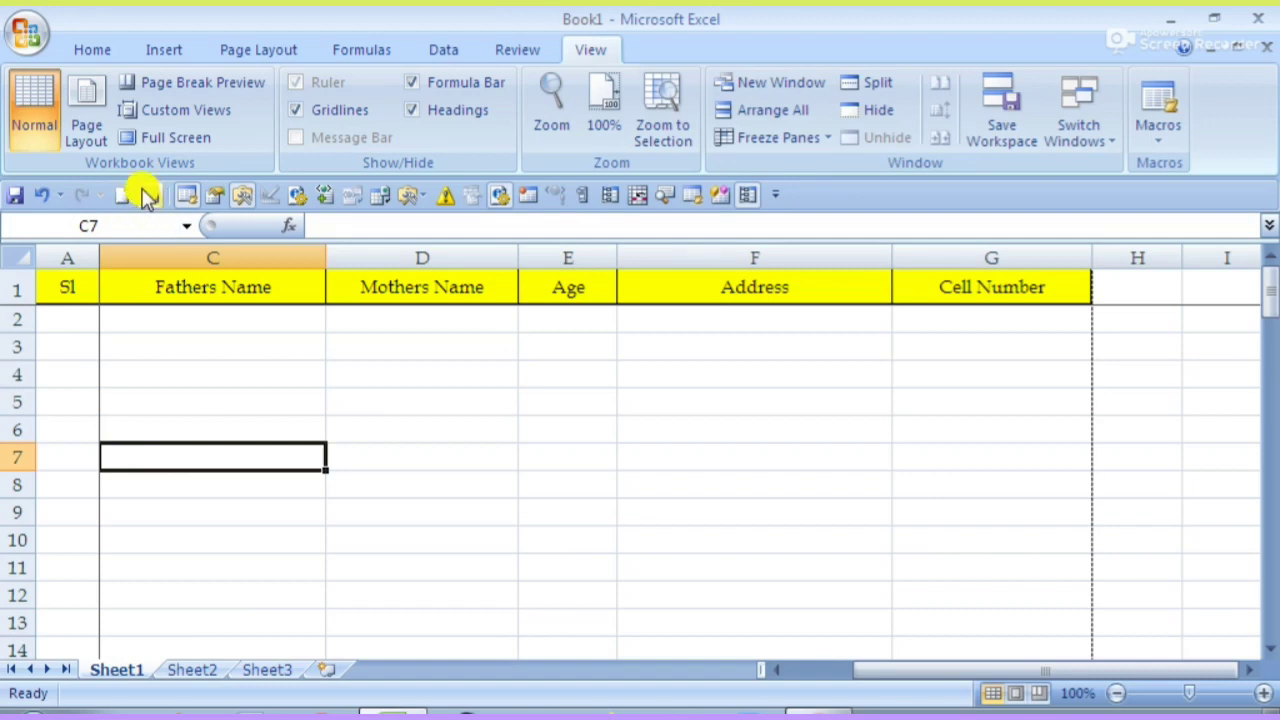
# - Scroll back and select the header row starting at Sl
pyautogui.click(149, 312)
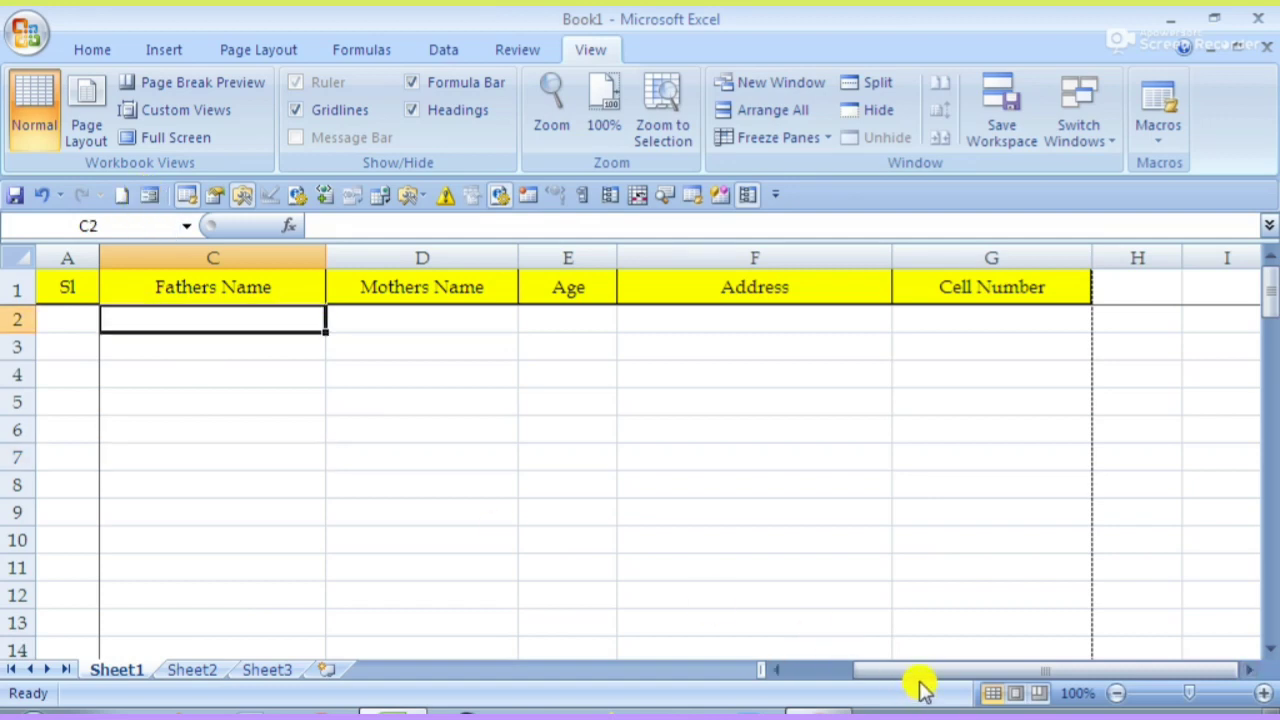
pyautogui.moveTo(917, 672); pyautogui.dragTo(850, 672)
pyautogui.click(165, 398)
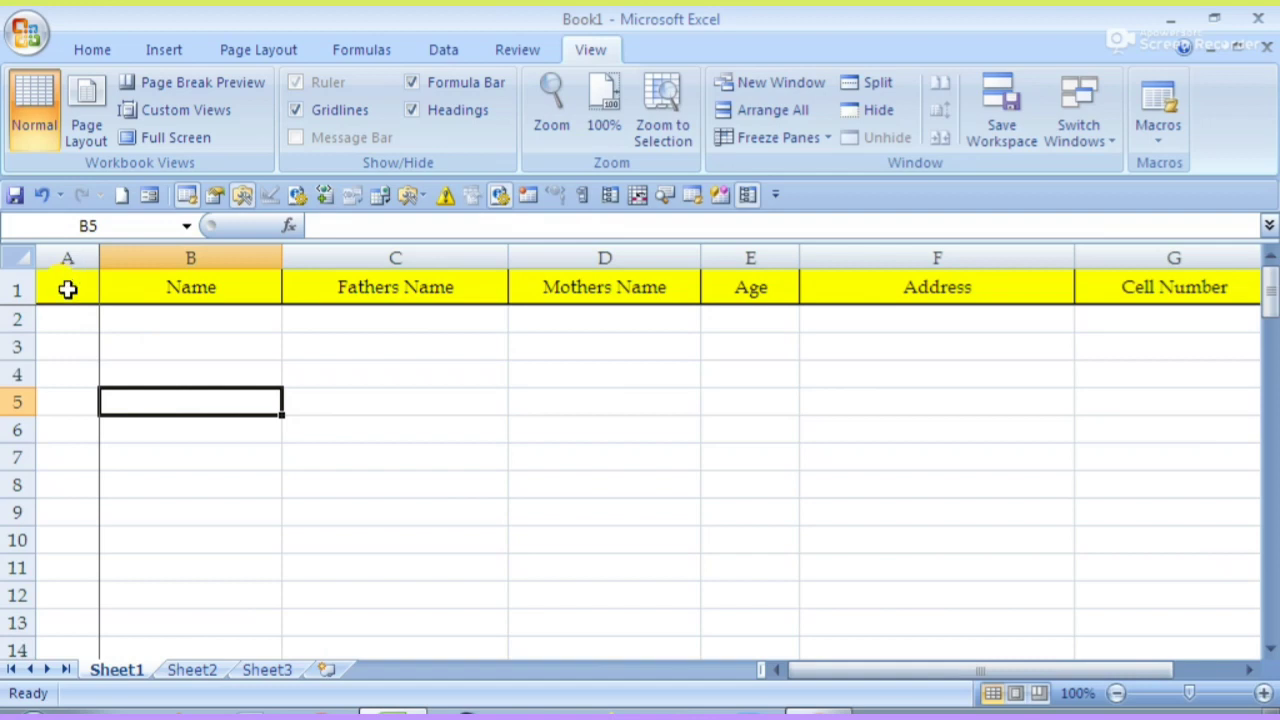
pyautogui.moveTo(66, 286); pyautogui.dragTo(1052, 300)
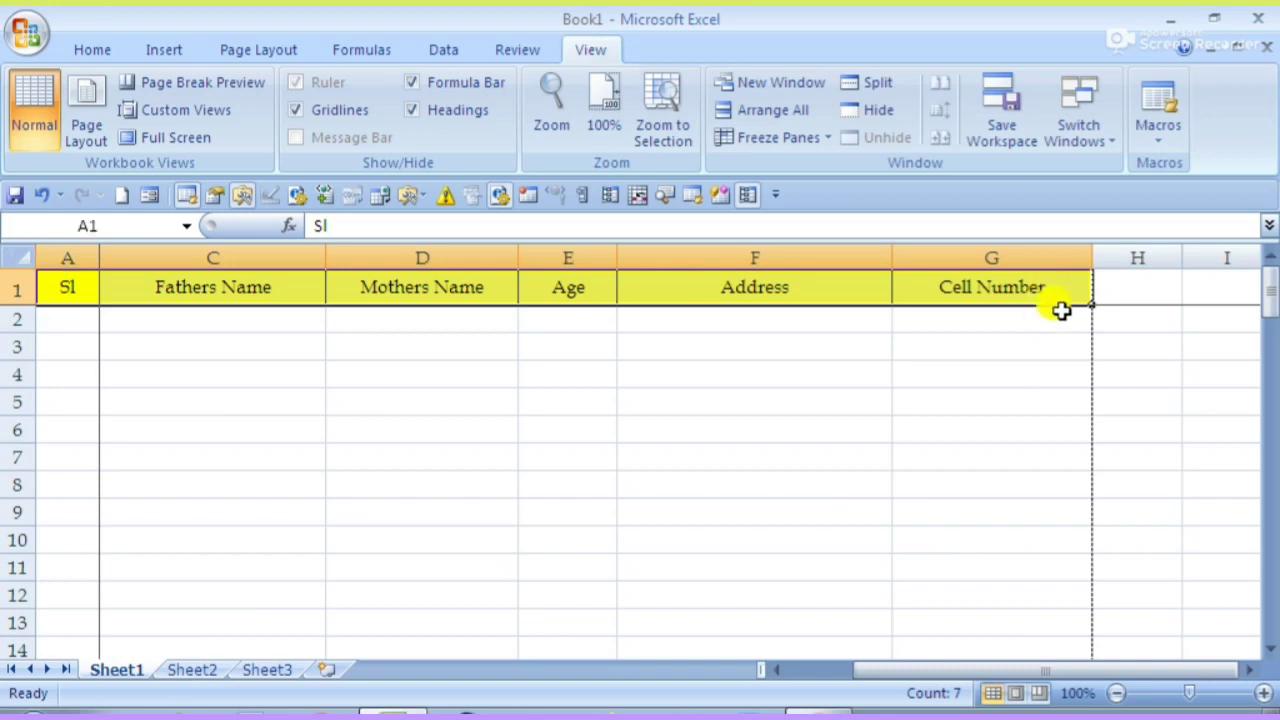
pyautogui.click(152, 197)
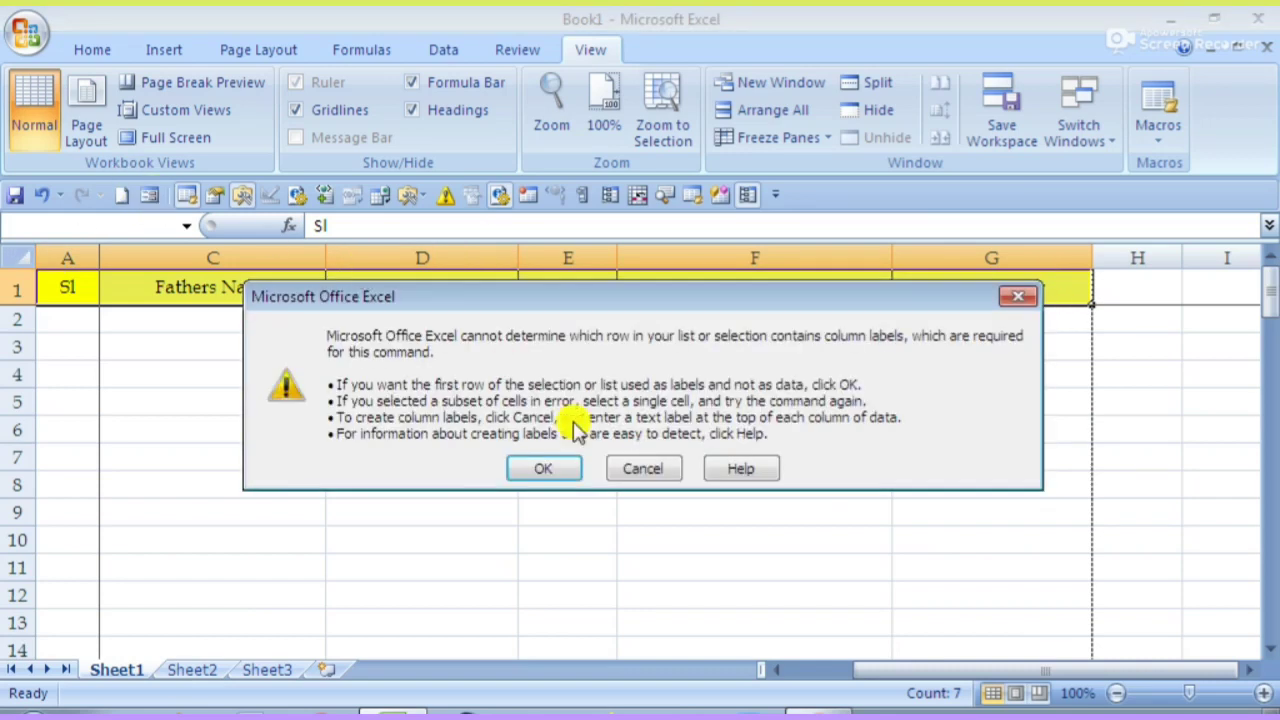
pyautogui.click(555, 470)
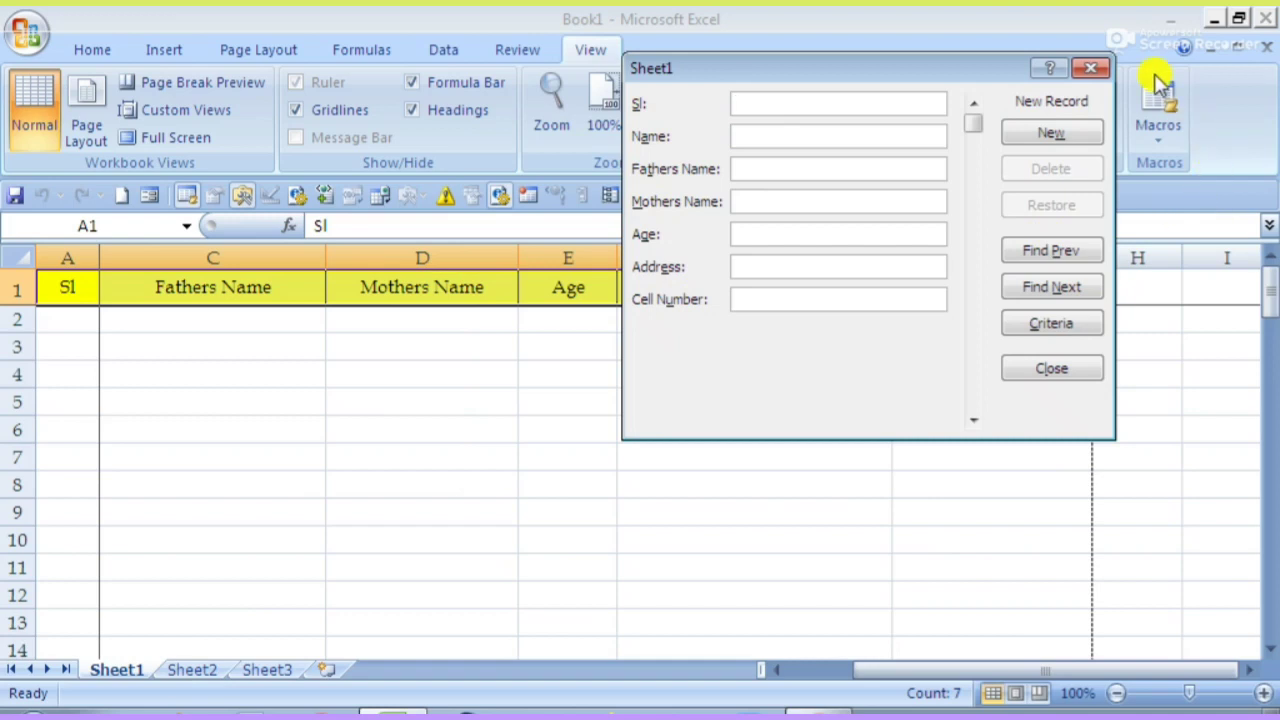
pyautogui.click(1092, 70)
pyautogui.click(529, 378)
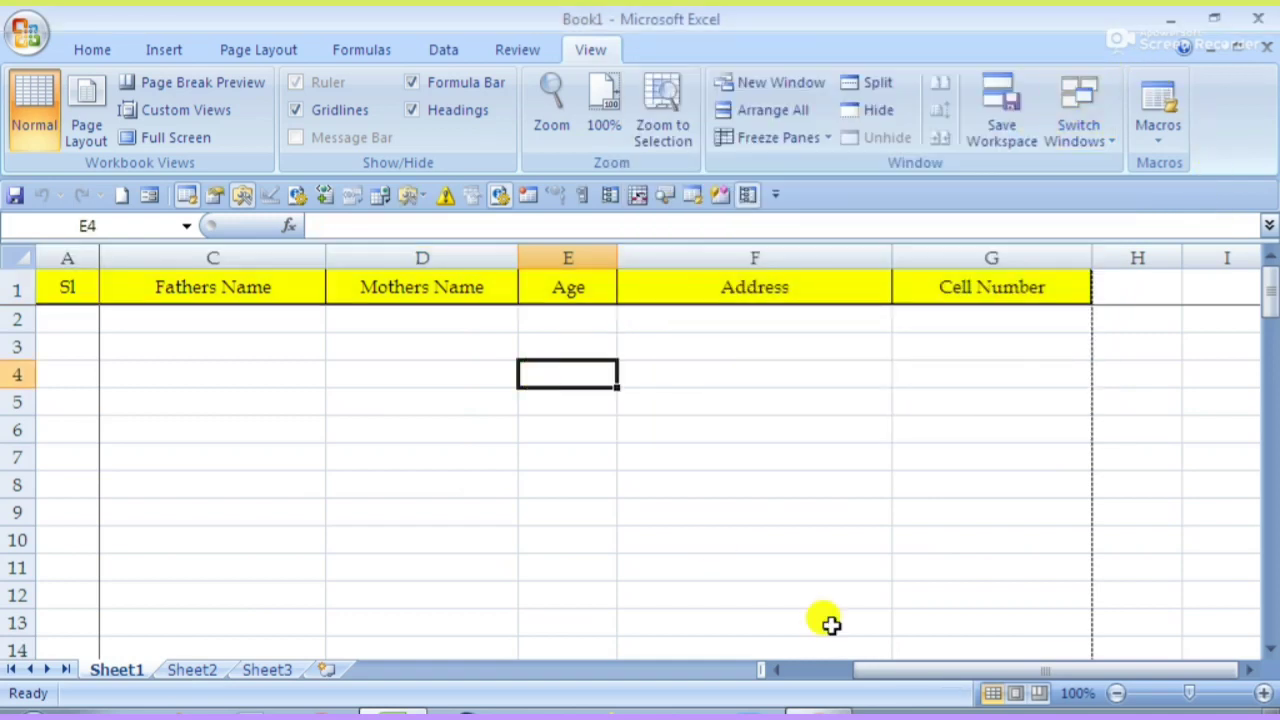
# - Scroll back left and select header cells A1:G1, from Sl to Cell Number
pyautogui.moveTo(929, 680); pyautogui.dragTo(136, 384)
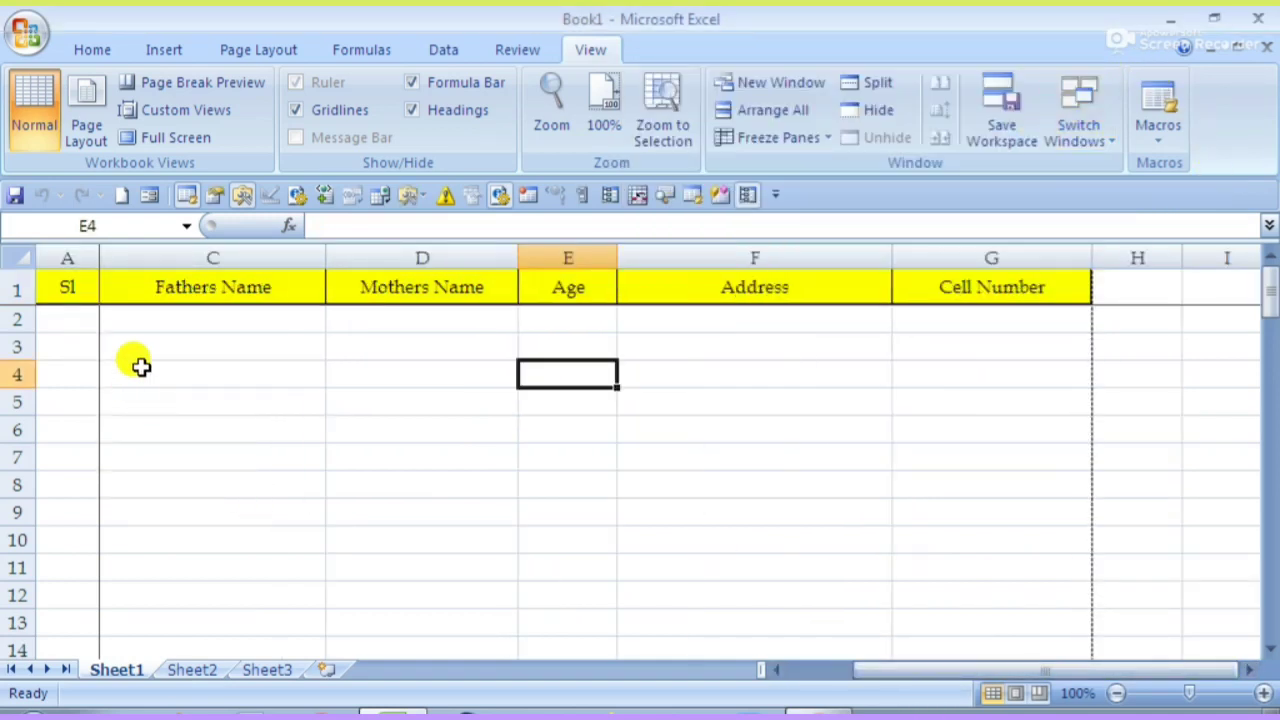
pyautogui.moveTo(880, 678)
pyautogui.mouseDown()
pyautogui.moveTo(914, 677)
pyautogui.moveTo(860, 677)
pyautogui.mouseUp()
pyautogui.click(234, 509)
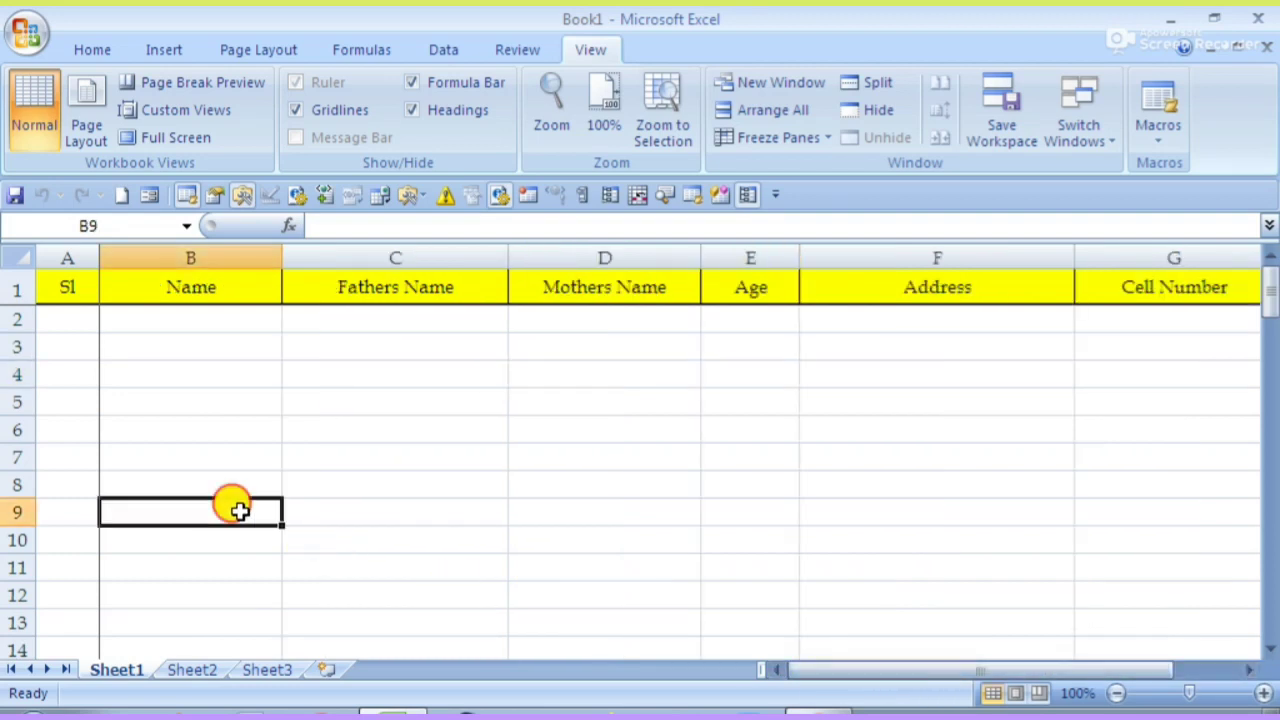
pyautogui.click(120, 490)
pyautogui.click(62, 287)
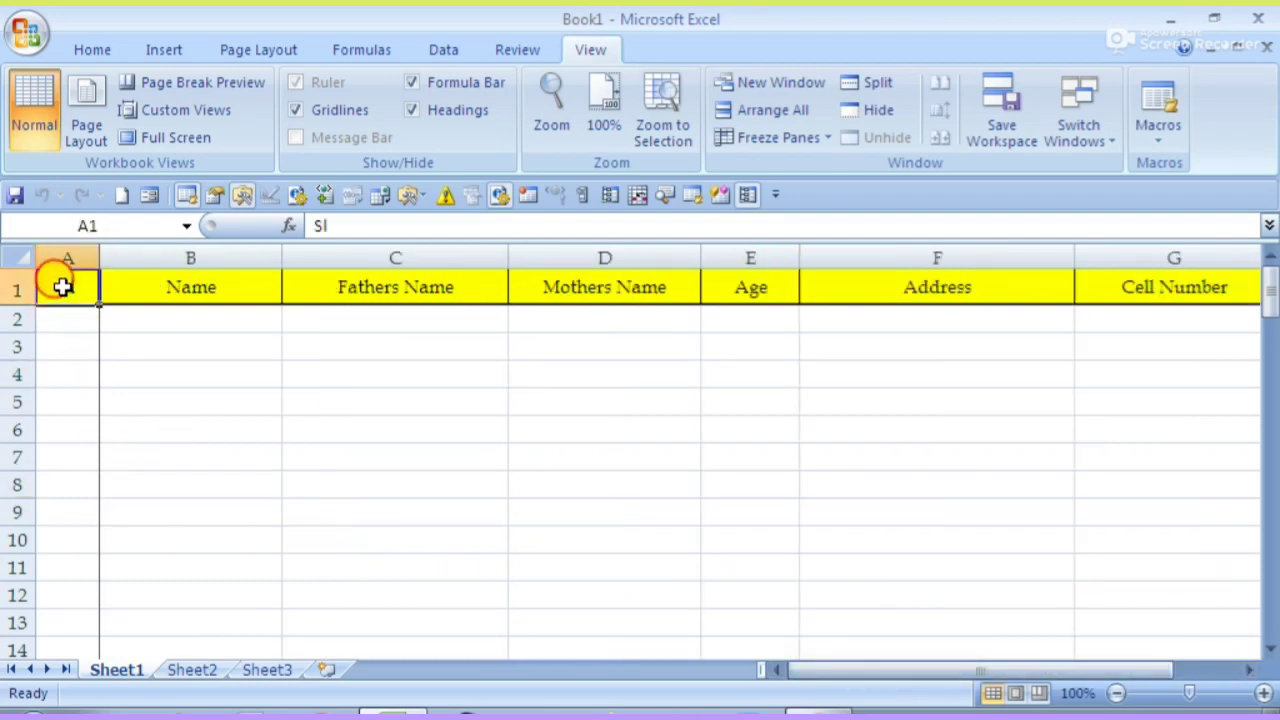
pyautogui.moveTo(62, 287); pyautogui.dragTo(1012, 252)
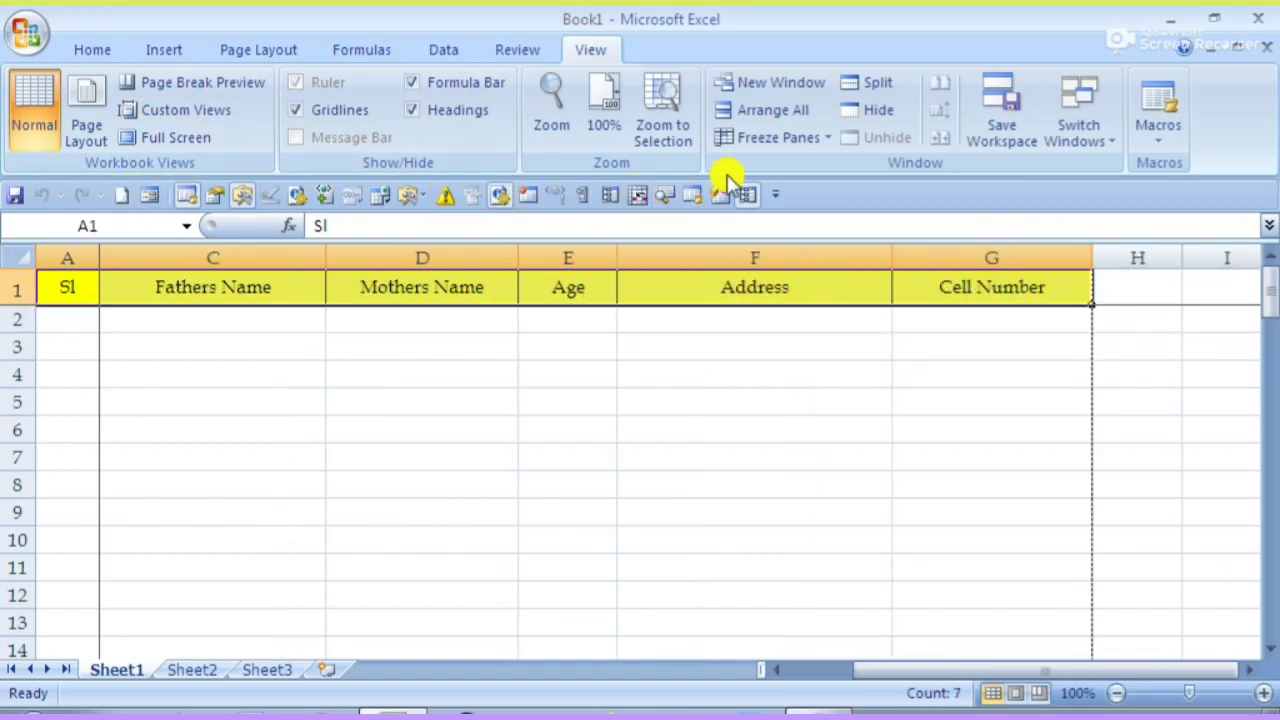
# - Open the Form from the Quick Access Toolbar, accepting the first row as column labels
pyautogui.click(152, 198)
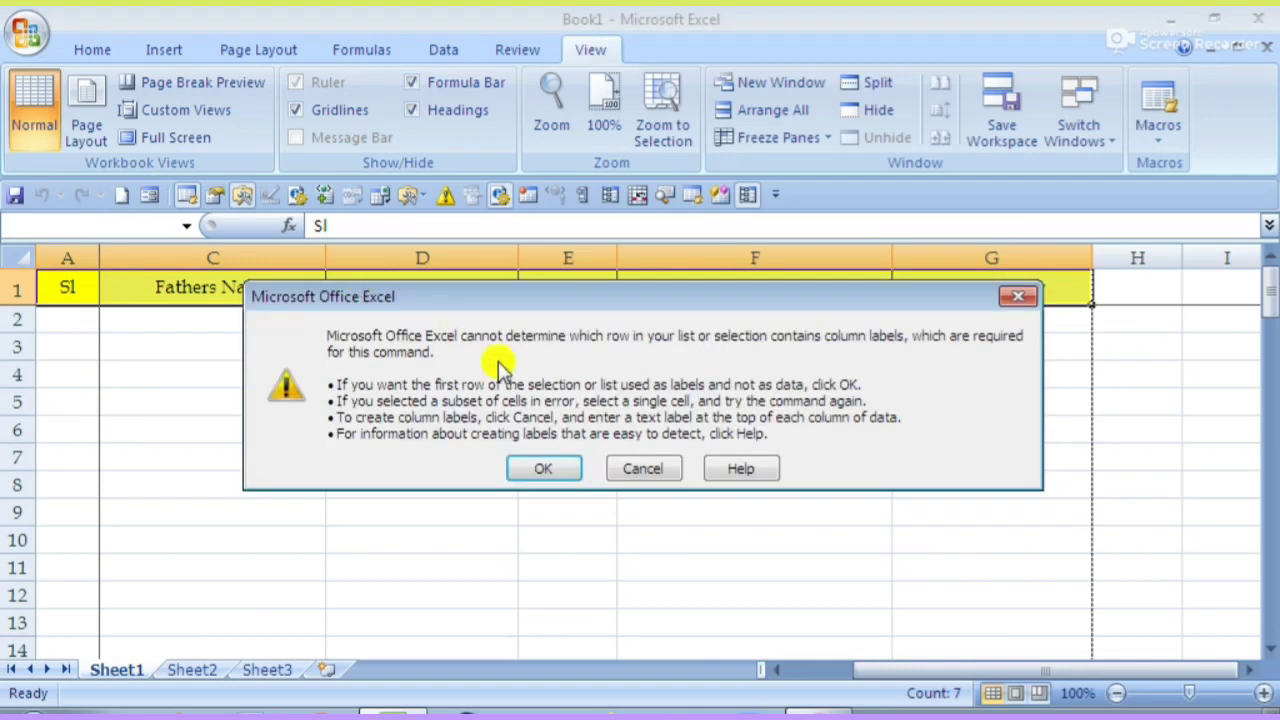
pyautogui.click(527, 468)
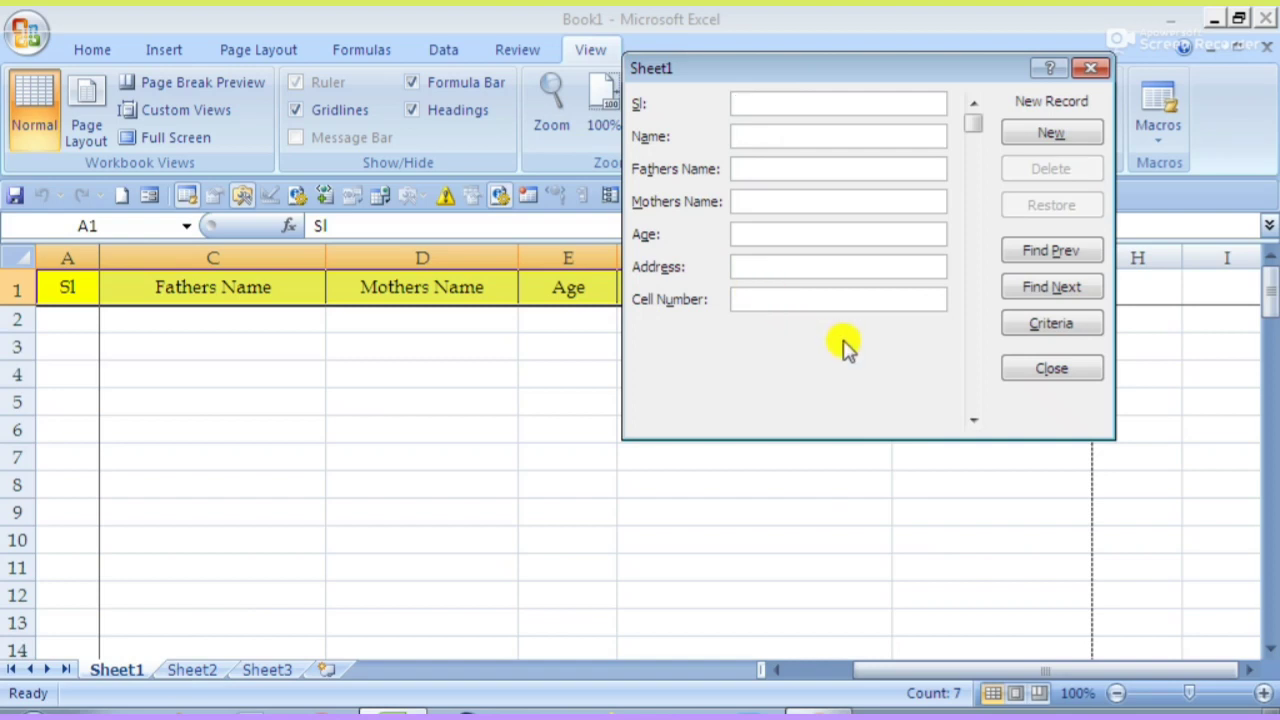
# - Add a record in the form: serial 01, person's and parents' names, age 13, address, cell number
pyautogui.write('01')
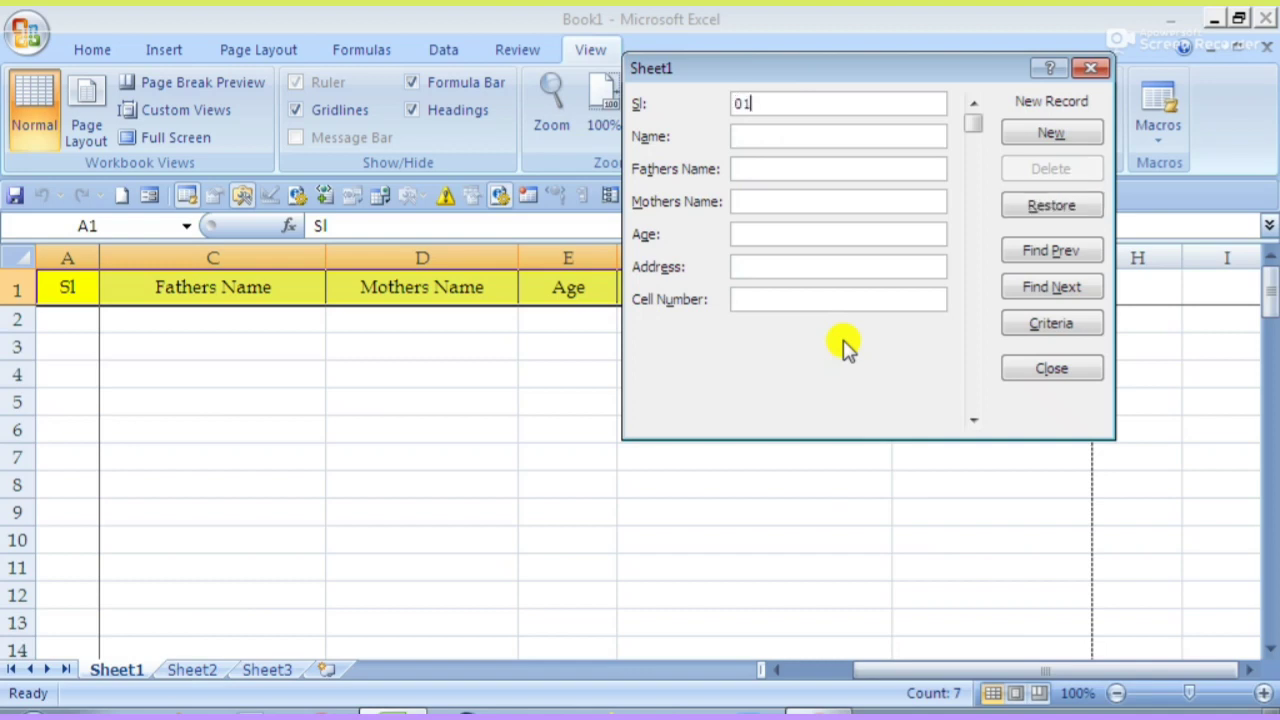
pyautogui.press('Tab')
pyautogui.write('Shah')
pyautogui.write('in')
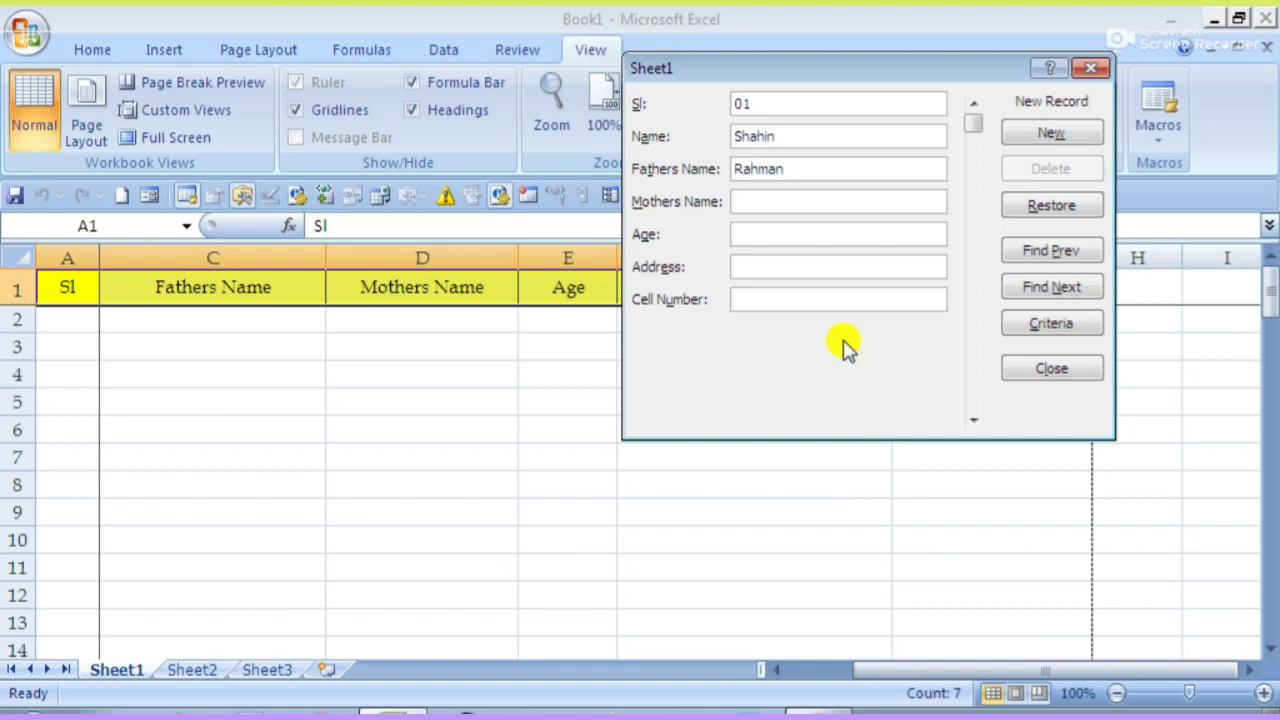
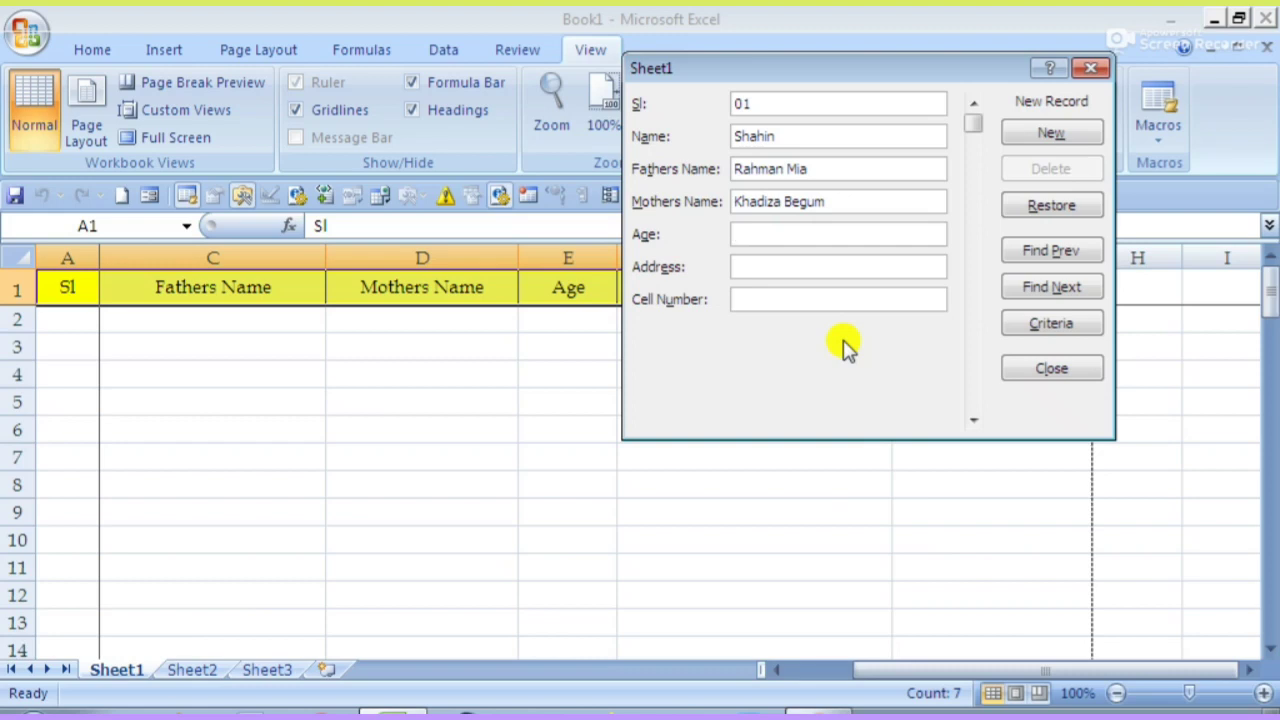
pyautogui.write('13')
pyautogui.press('Tab')
pyautogui.write('Old Town')
pyautogui.press('Tab')
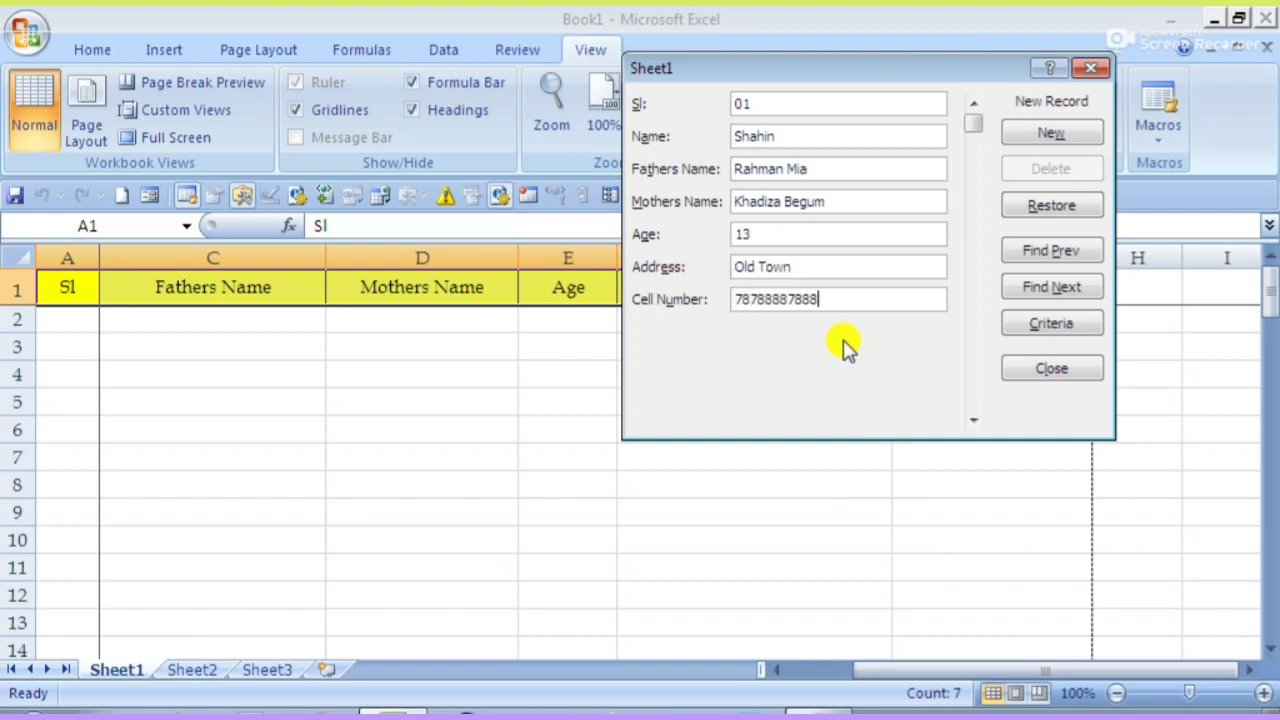
pyautogui.press('Tab')
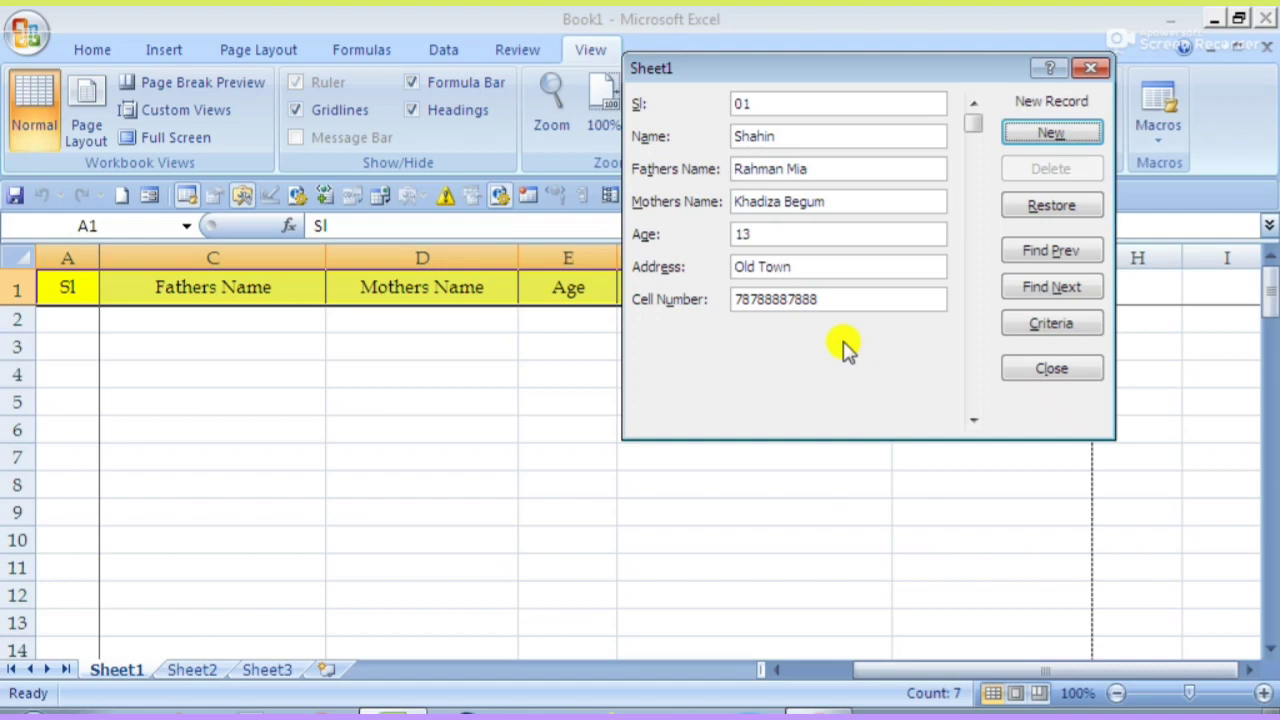
pyautogui.press('Return')
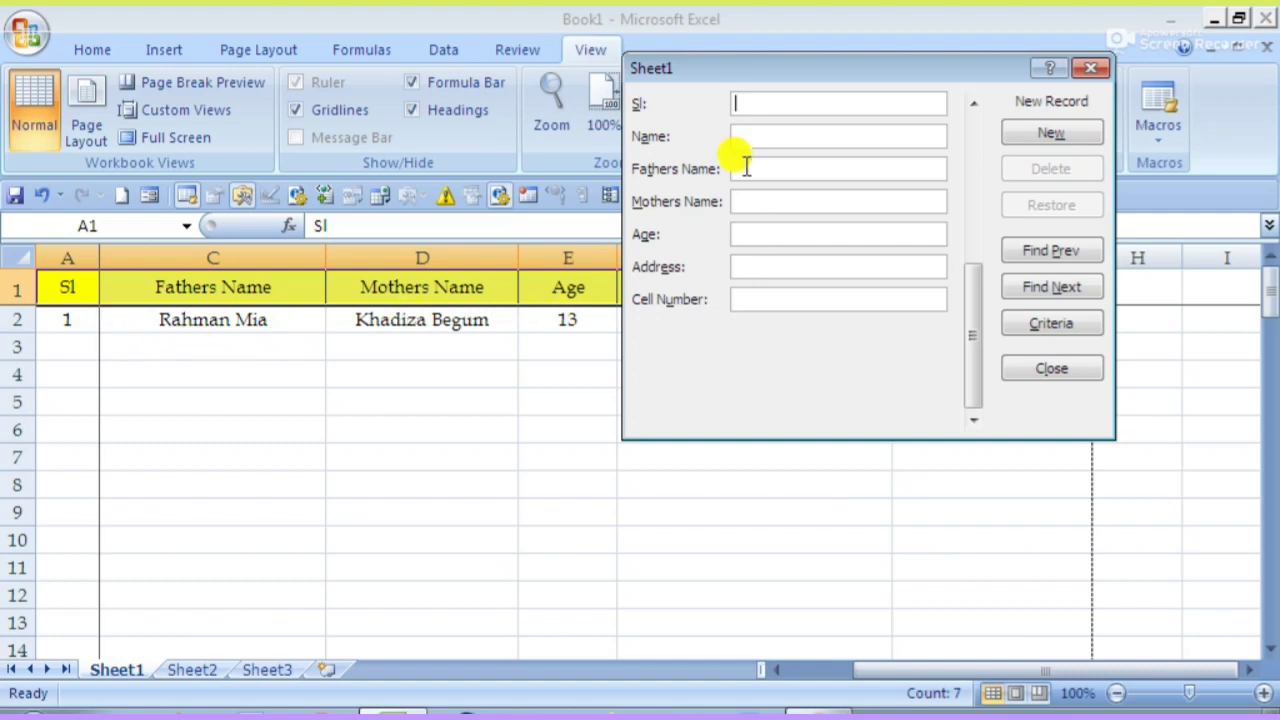
# - Add a record in the form: serial 02, person's and parents' names, age 14, address, cell number
pyautogui.write('02')
pyautogui.press('Tab')
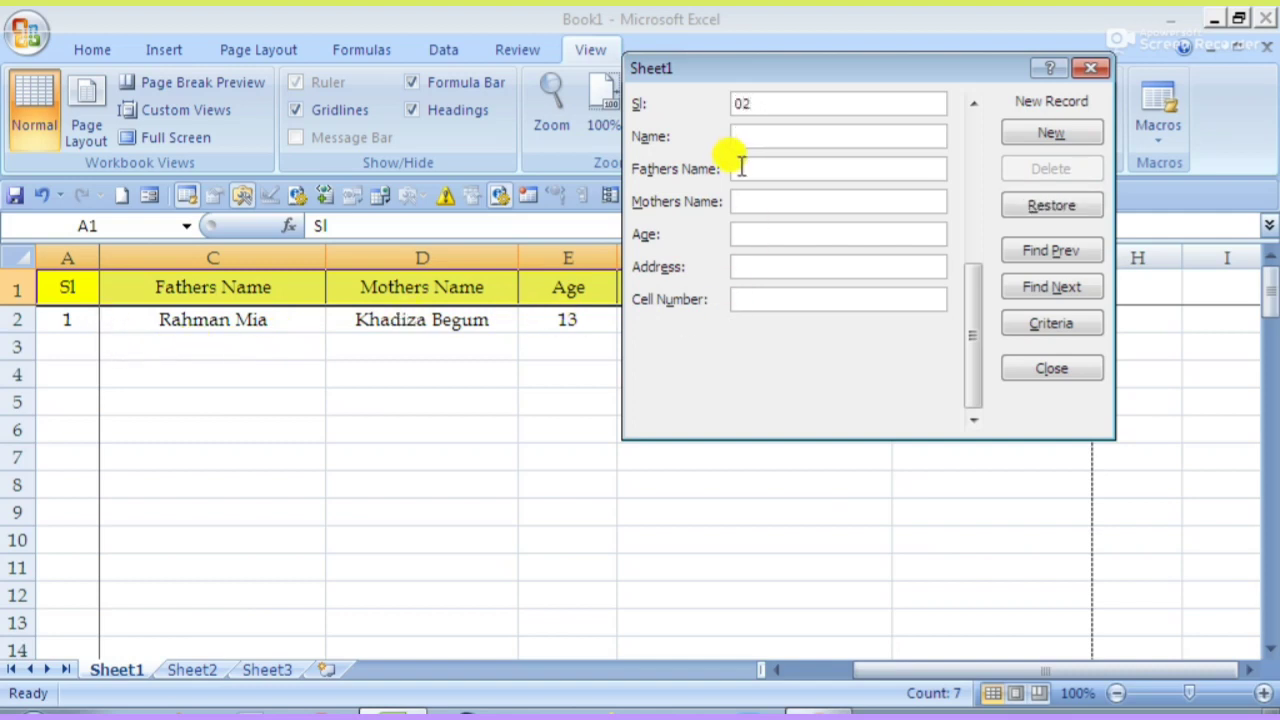
pyautogui.write('ibarim')
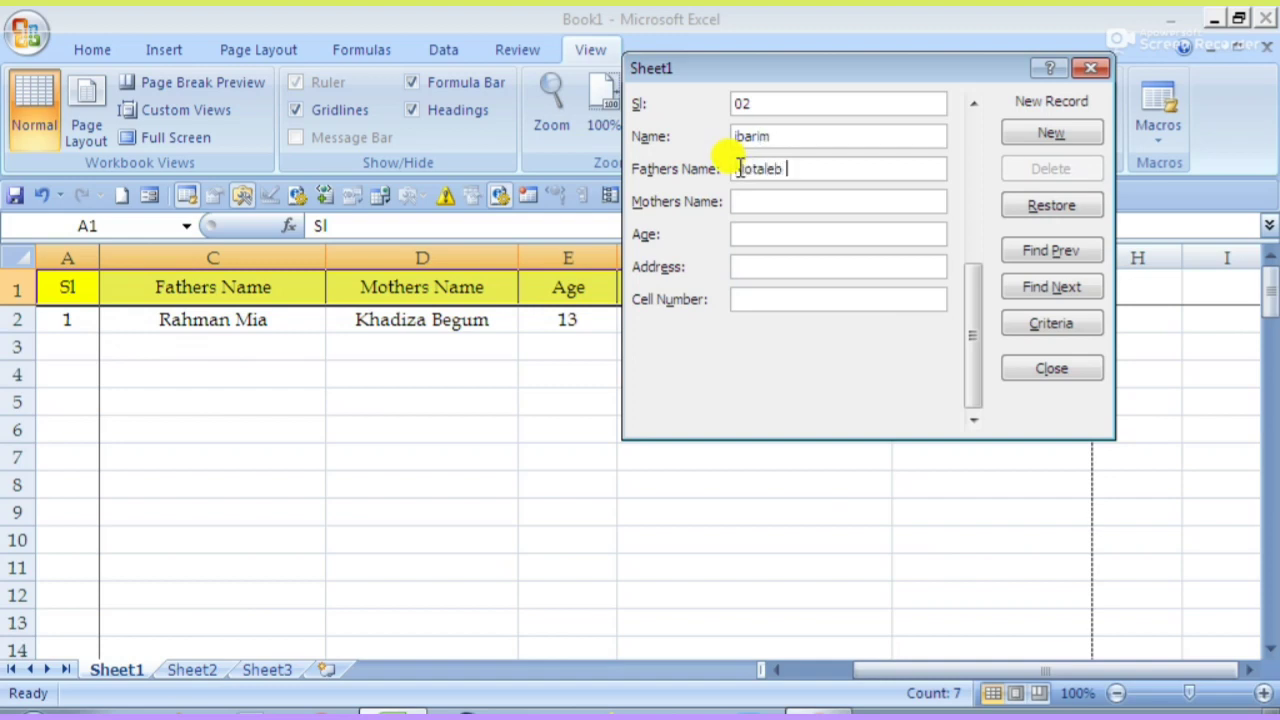
pyautogui.press('Tab')
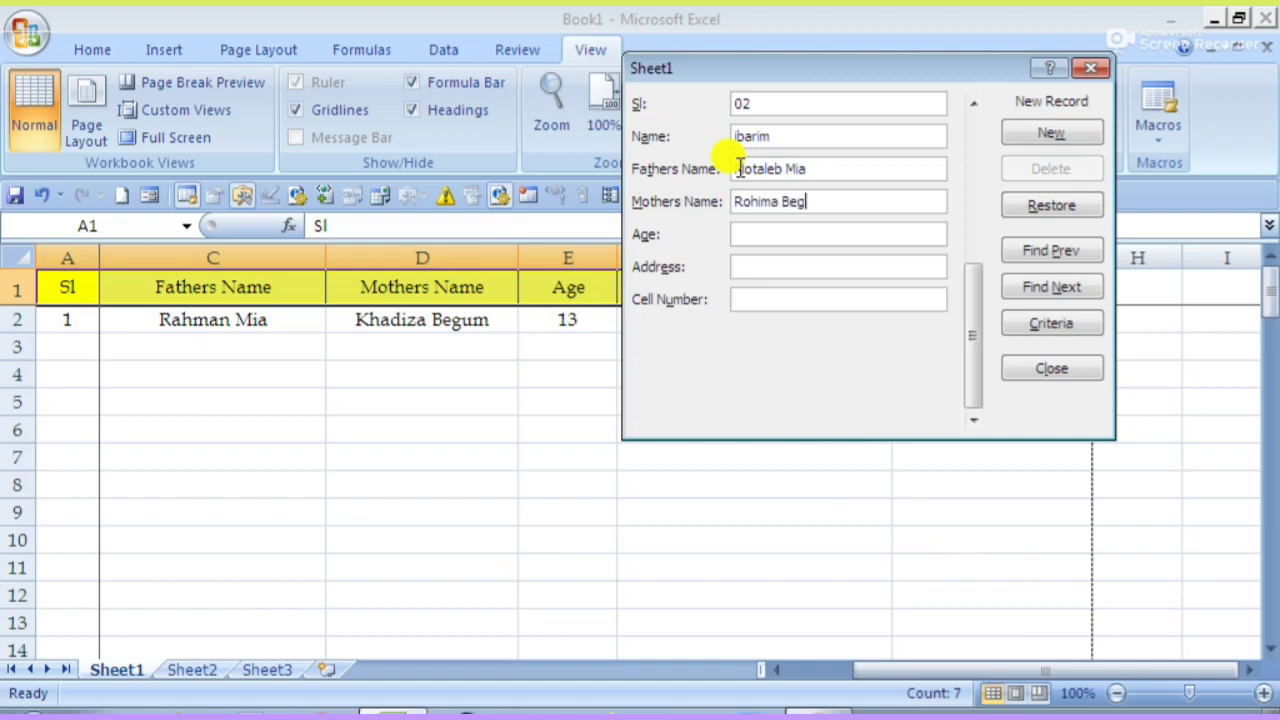
pyautogui.press('Tab')
pyautogui.write('14')
pyautogui.press('Tab')
pyautogui.write('New Dhaka')
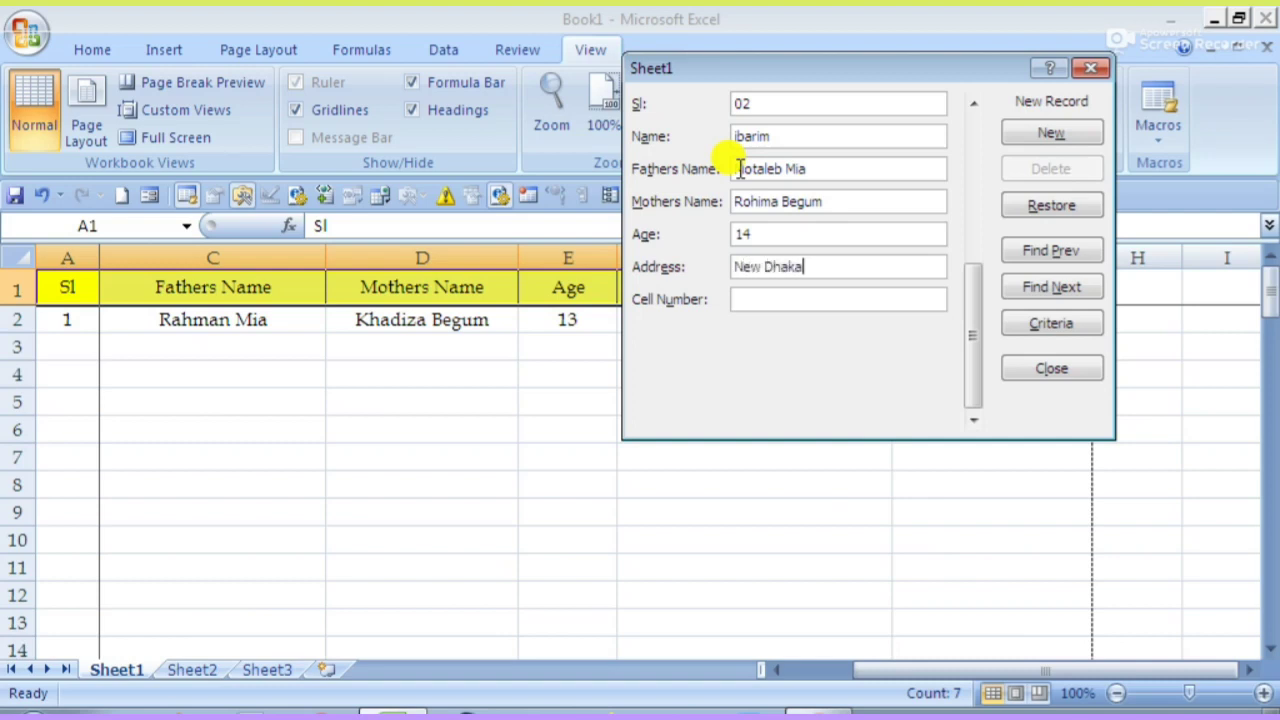
pyautogui.press('Tab')
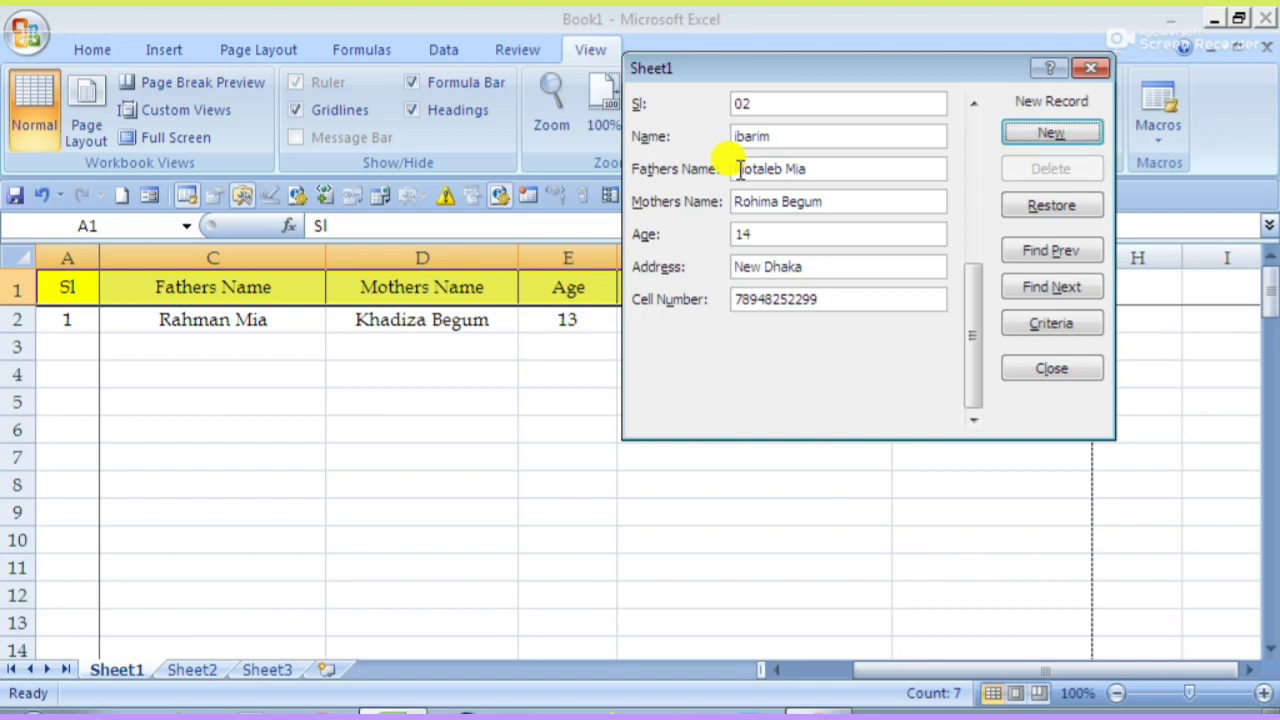
pyautogui.press('Return')
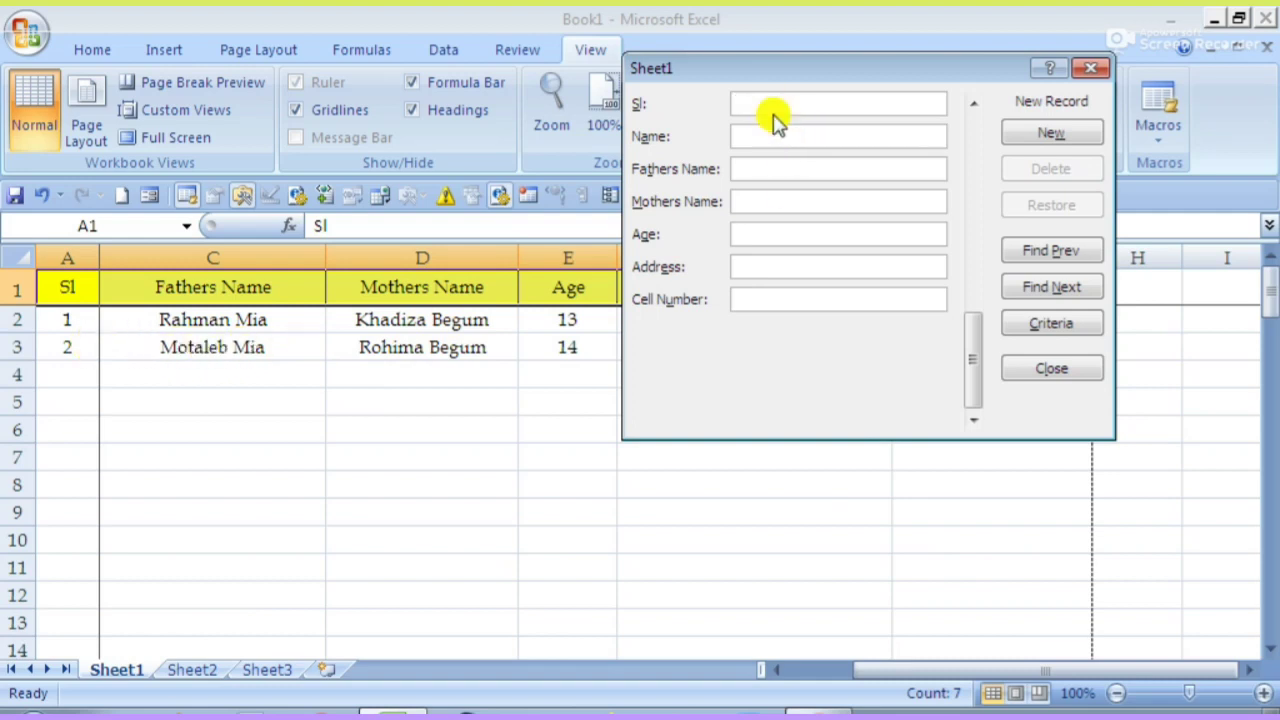
# - Add a record with serial 03, names, age 13, address and cell number, then close the form
pyautogui.write('03')
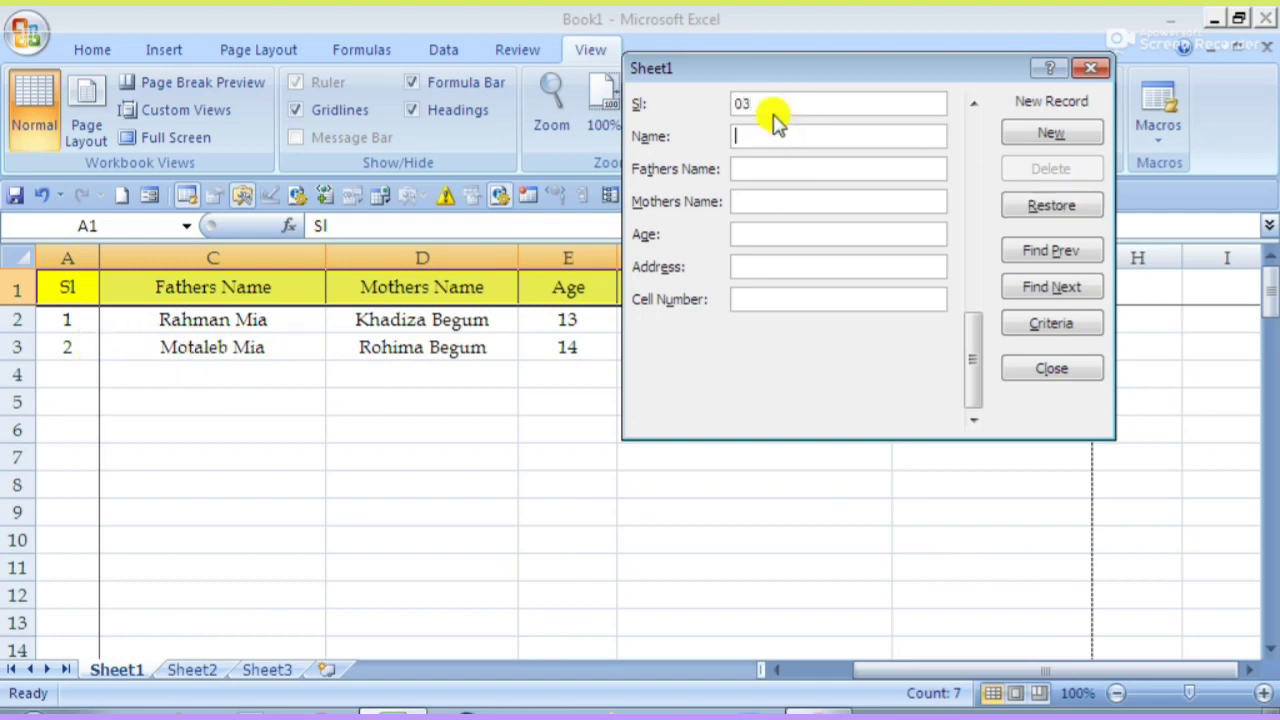
pyautogui.write('ismail')
pyautogui.click(790, 138)
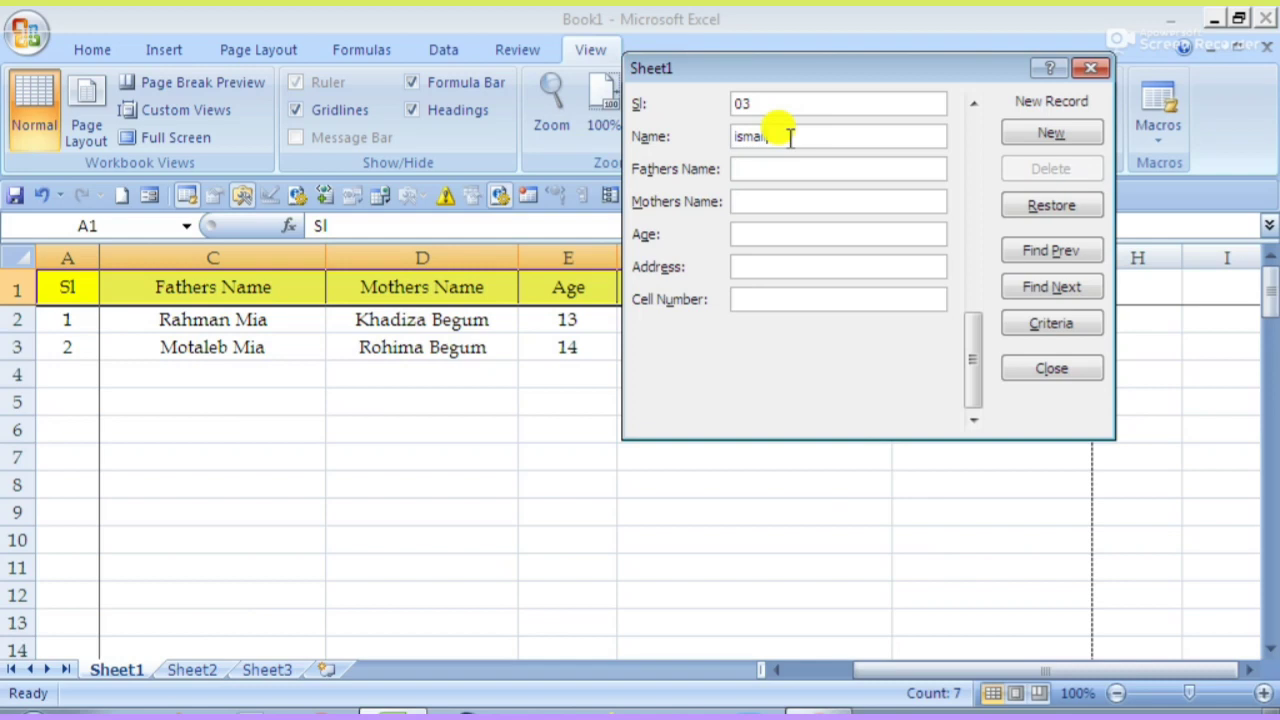
pyautogui.write('Rah')
pyautogui.write('i')
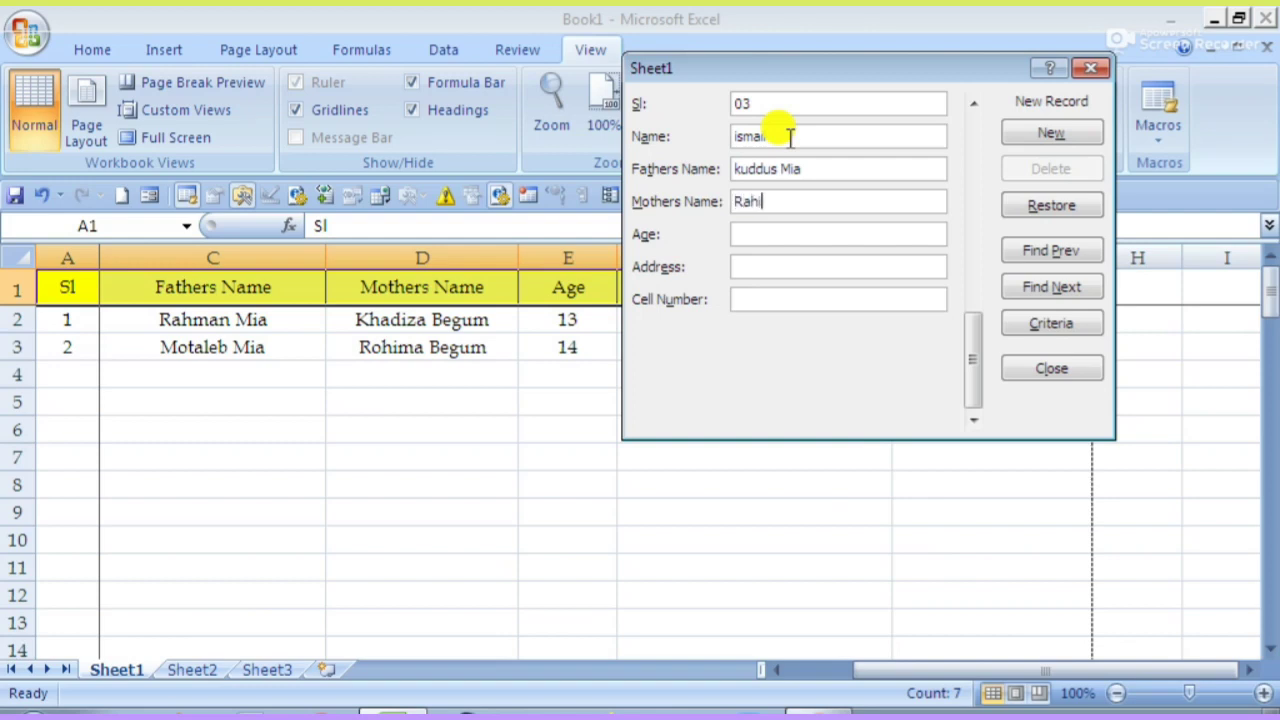
pyautogui.write('ma')
pyautogui.write('13')
pyautogui.press('Tab')
pyautogui.write('Mid Dha')
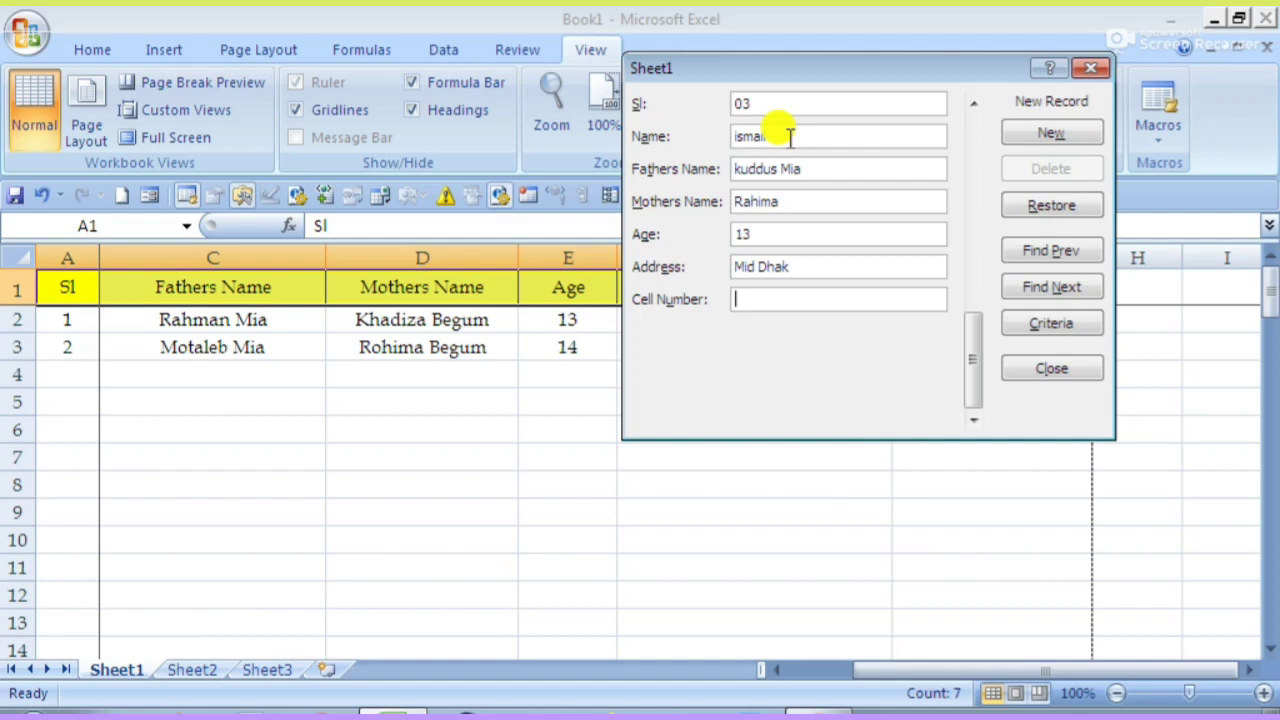
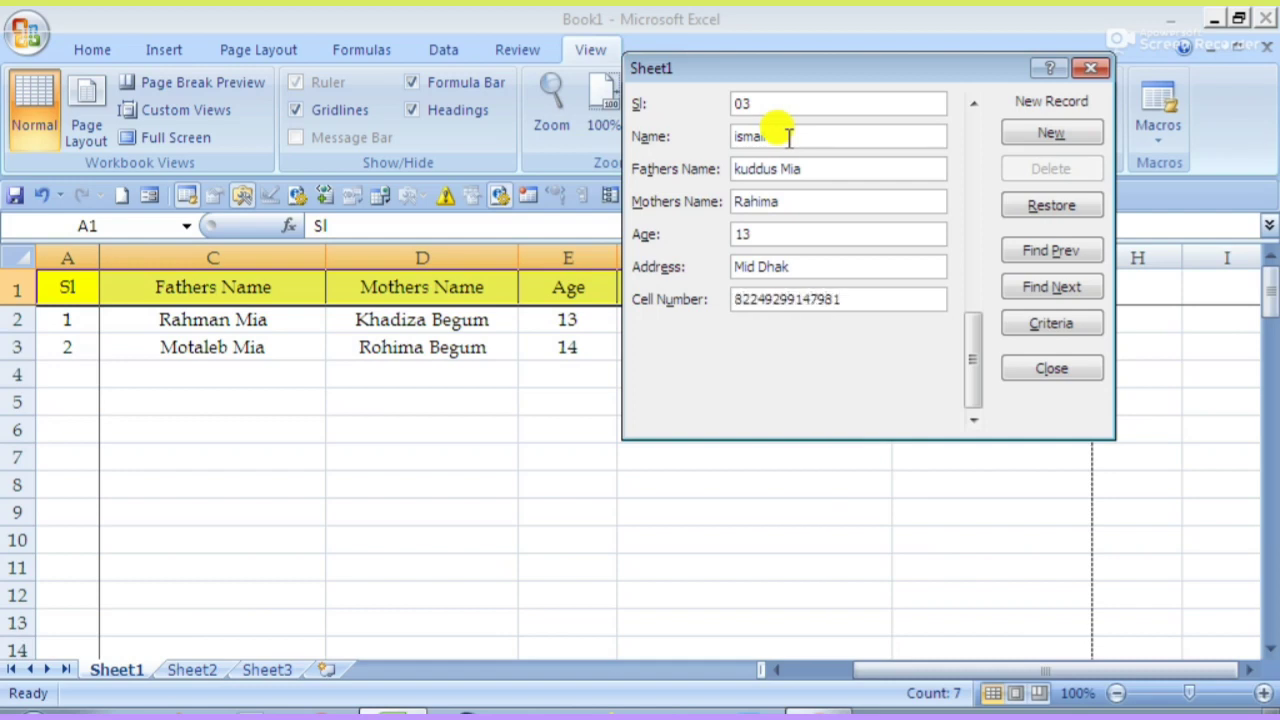
pyautogui.press('Tab')
pyautogui.press('Return')
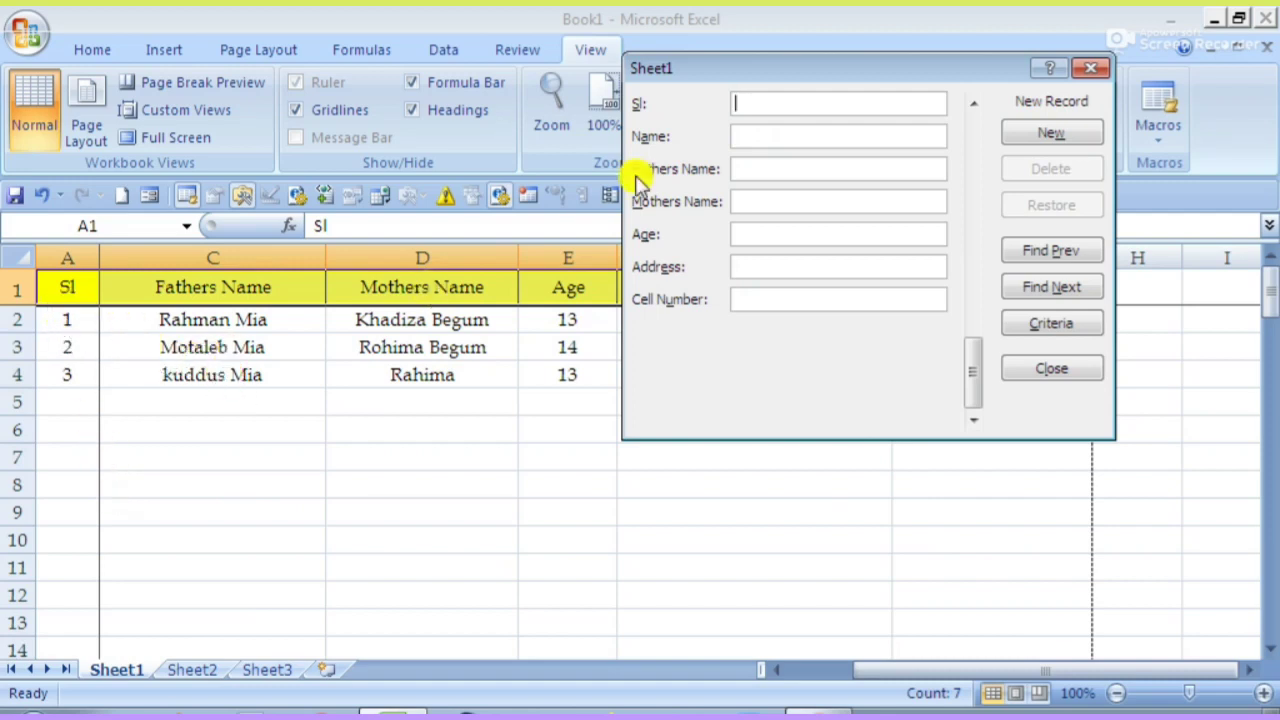
pyautogui.click(1040, 370)
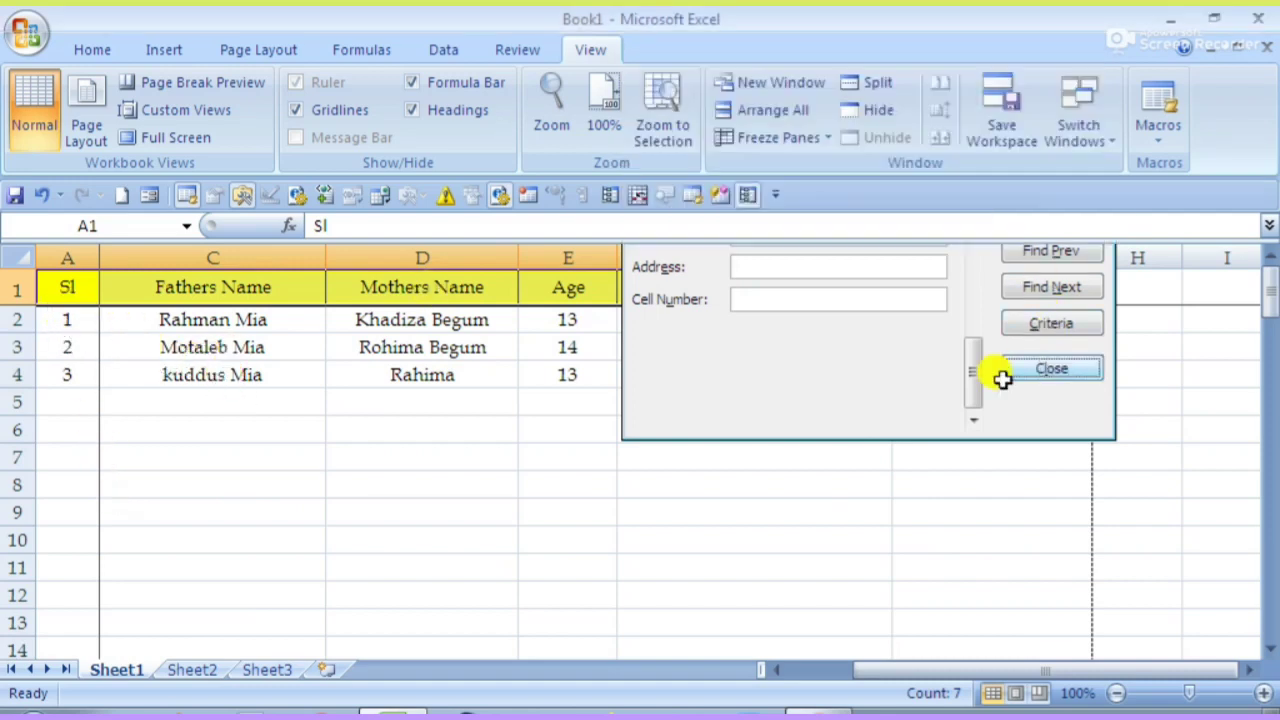
# - Save the workbook to the Desktop with the file name shhh
pyautogui.click(440, 463)
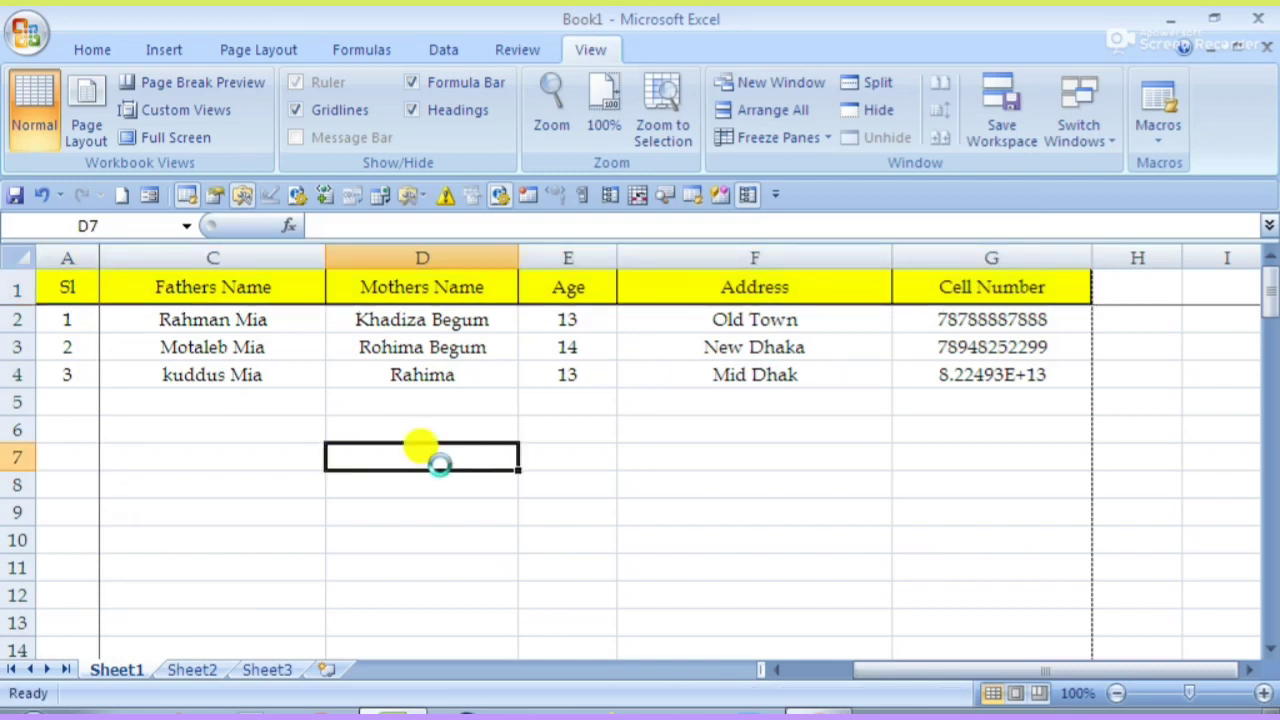
pyautogui.hotkey('ctrl', 's')
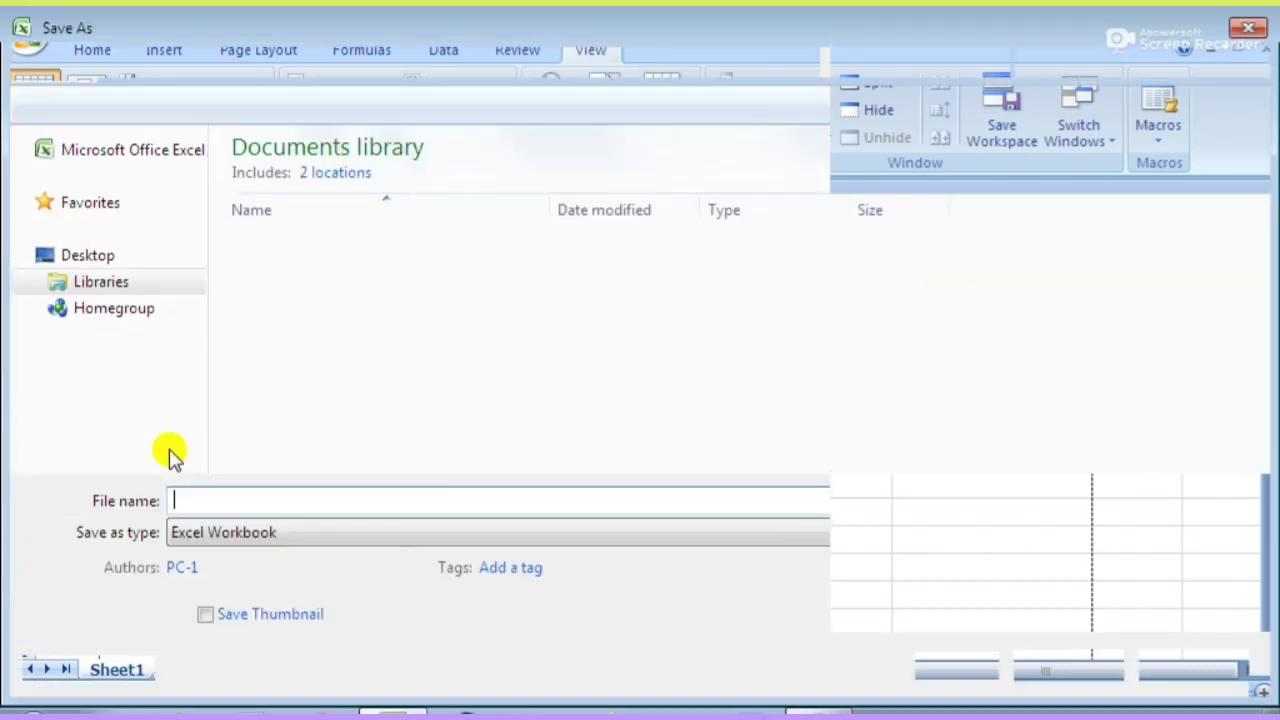
pyautogui.scroll(-4, 105, 278)
pyautogui.scroll(4, 110, 268)
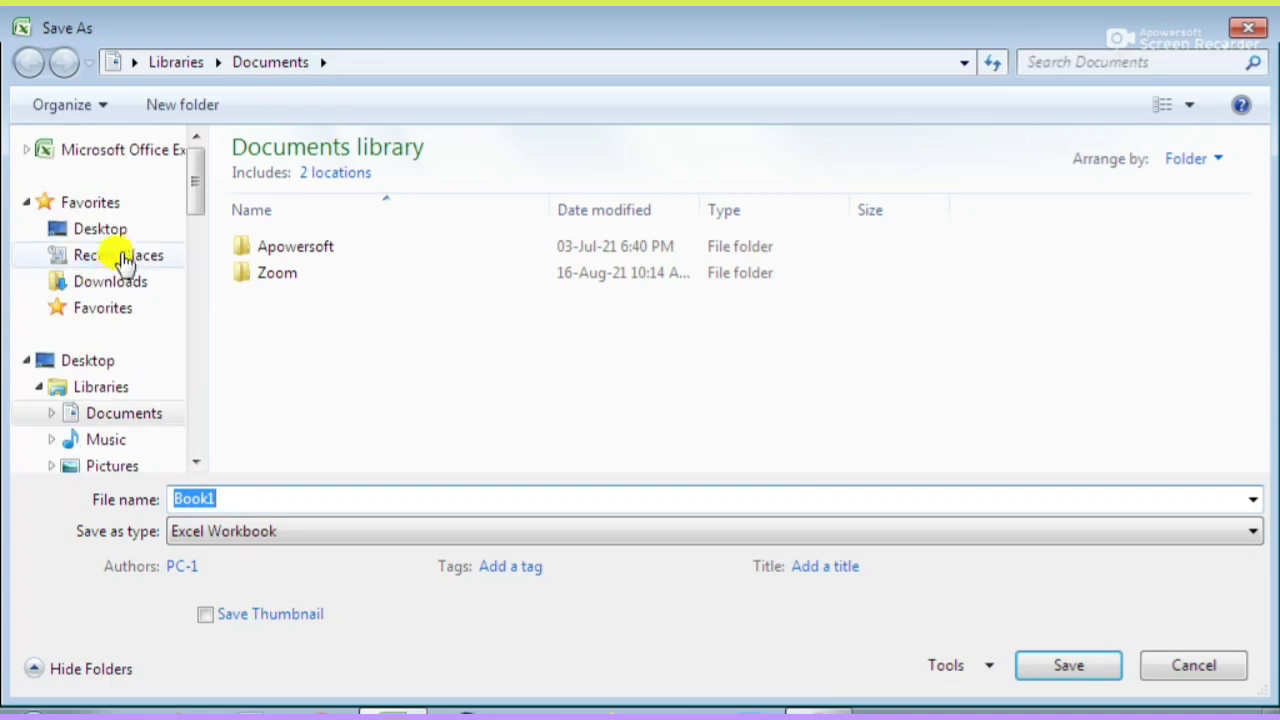
pyautogui.click(118, 230)
pyautogui.doubleClick(214, 493)
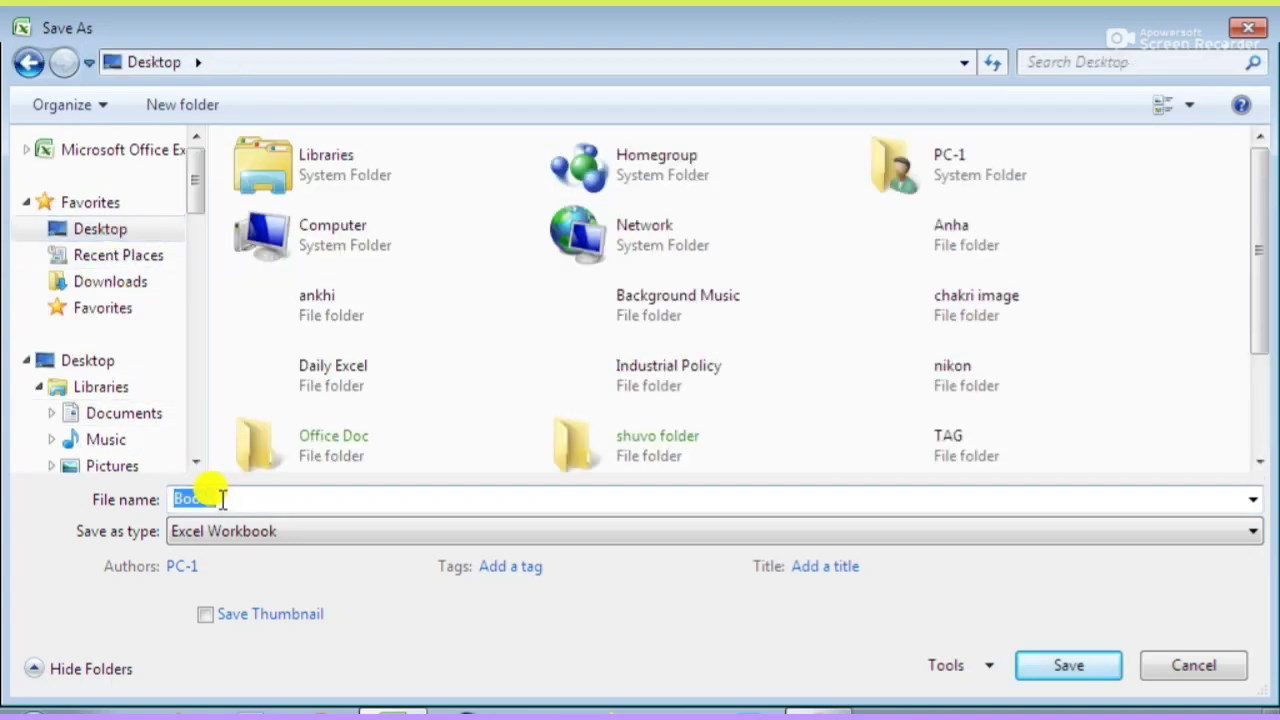
pyautogui.write('shhh')
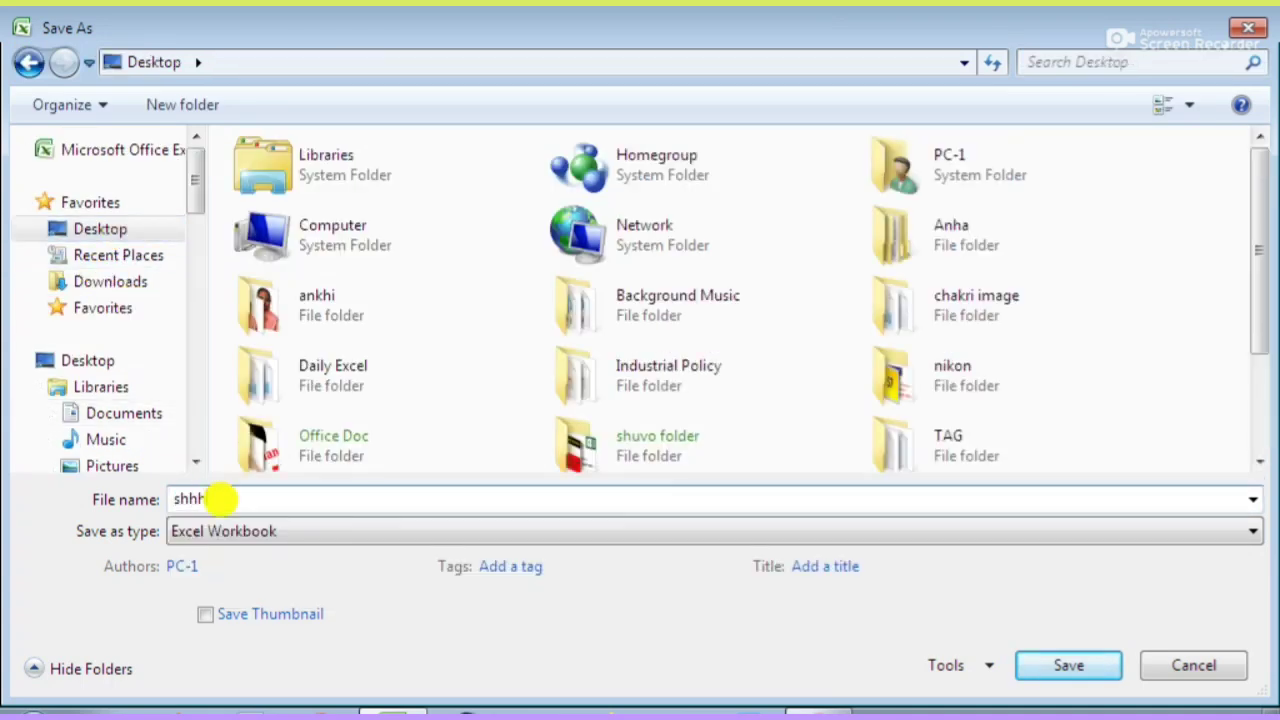
pyautogui.click(1046, 666)
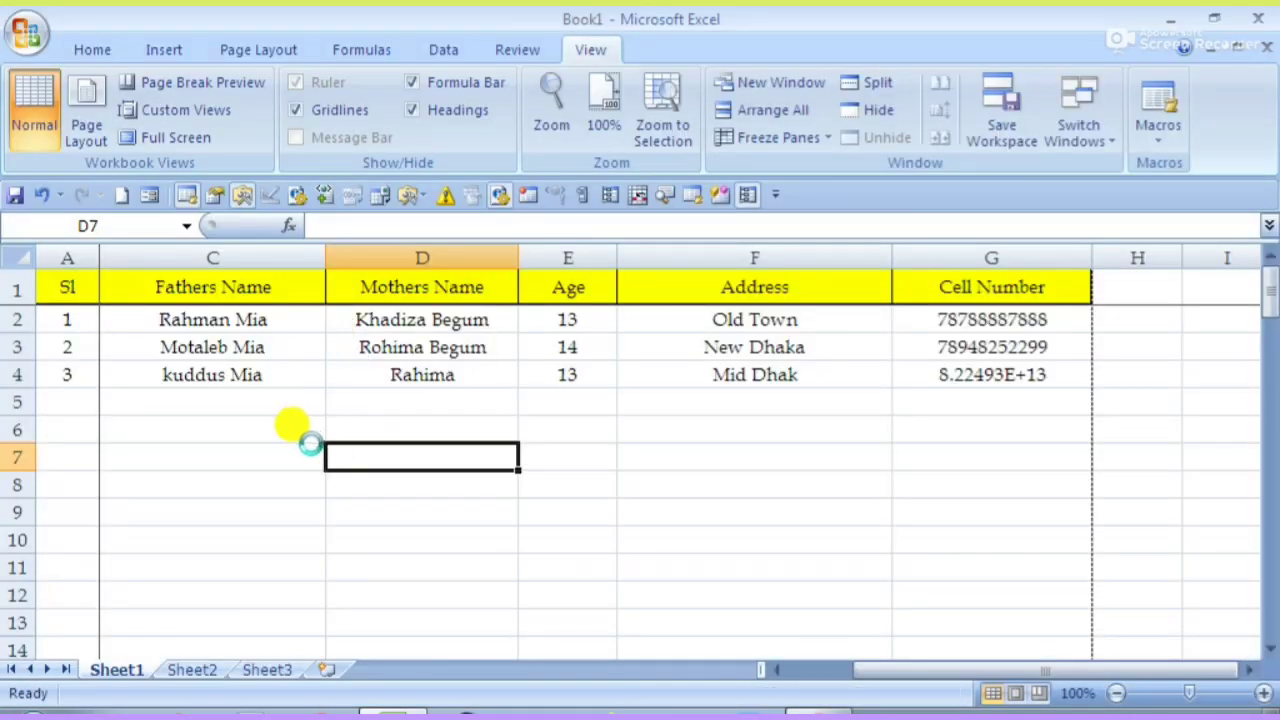
# - Scroll the sheet left so the Sl and Name columns of the table show again
pyautogui.click(129, 320)
pyautogui.click(163, 451)
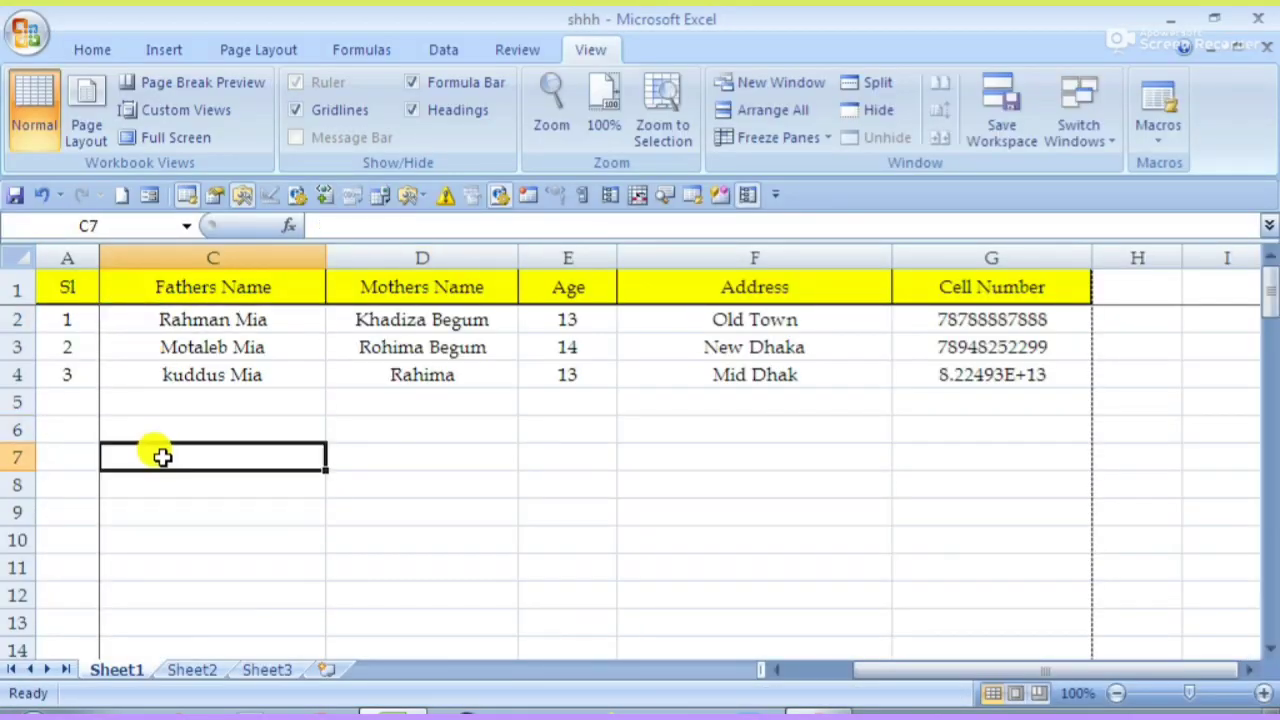
pyautogui.moveTo(882, 672); pyautogui.dragTo(692, 667)
pyautogui.click(229, 450)
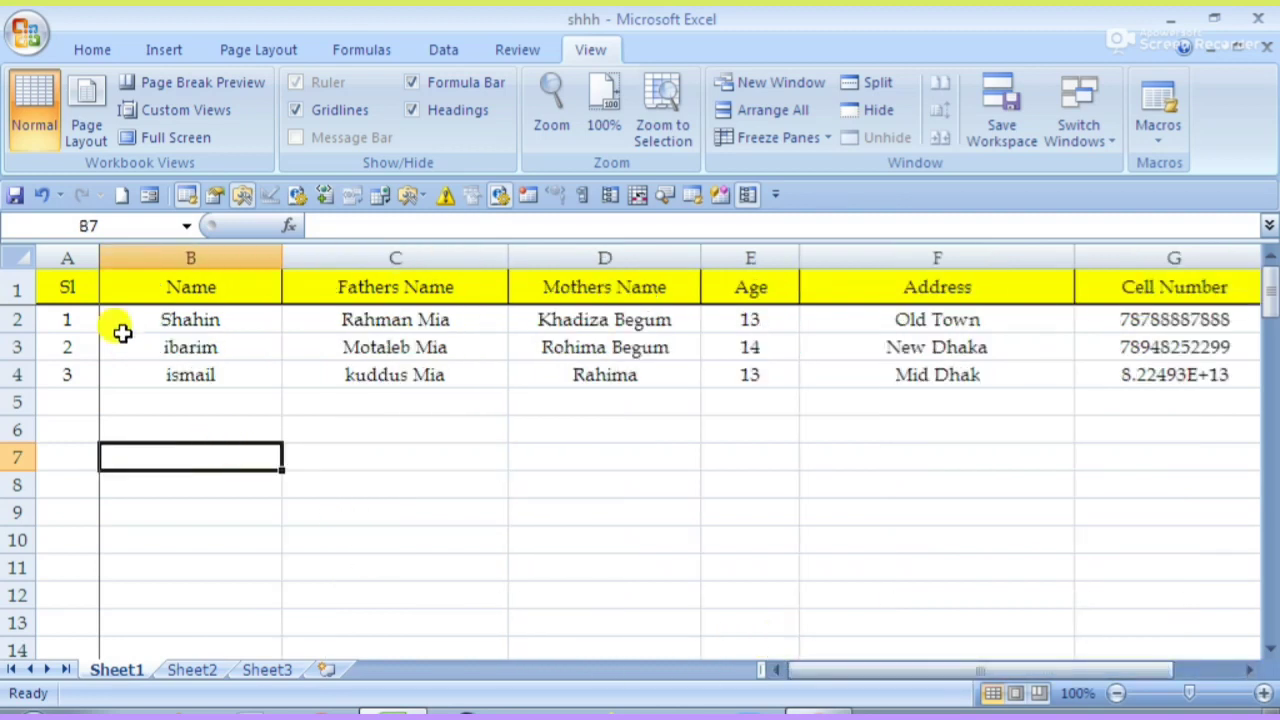
pyautogui.click(62, 286)
pyautogui.moveTo(62, 286); pyautogui.dragTo(161, 276)
pyautogui.click(158, 344)
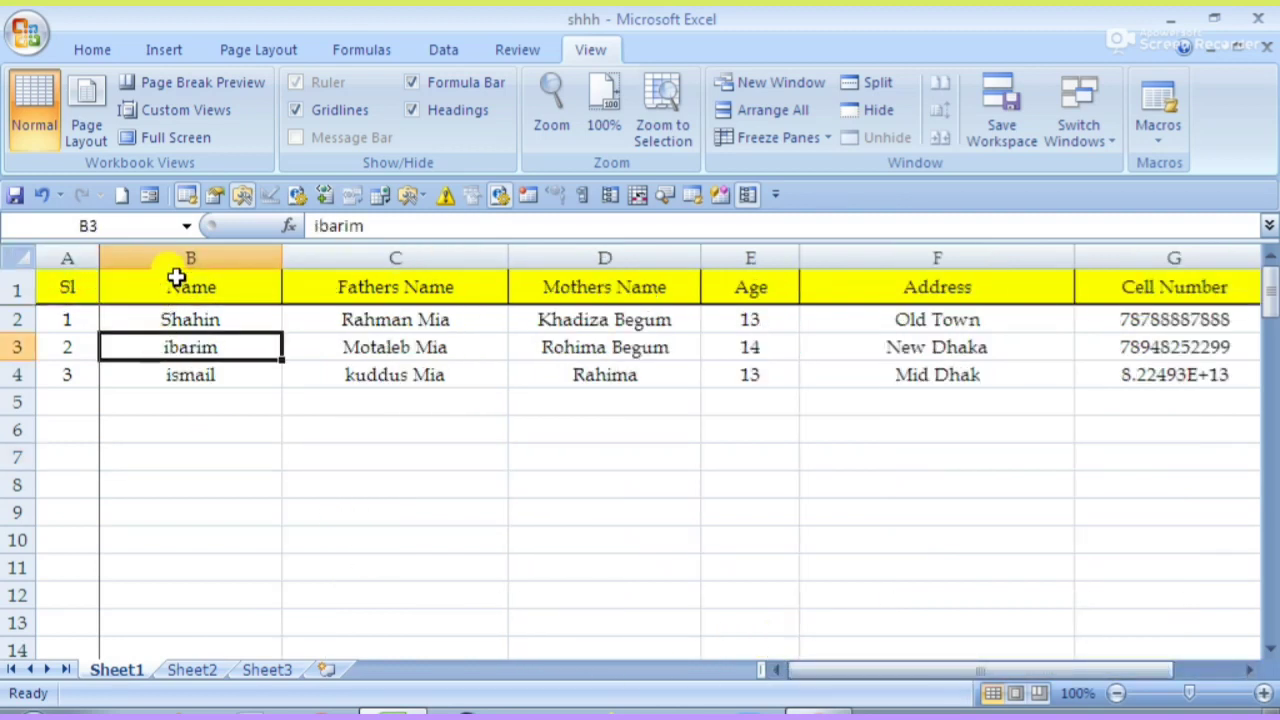
# - Select cell B2 as the freeze point and open the Freeze Panes options
pyautogui.click(177, 281)
pyautogui.click(137, 321)
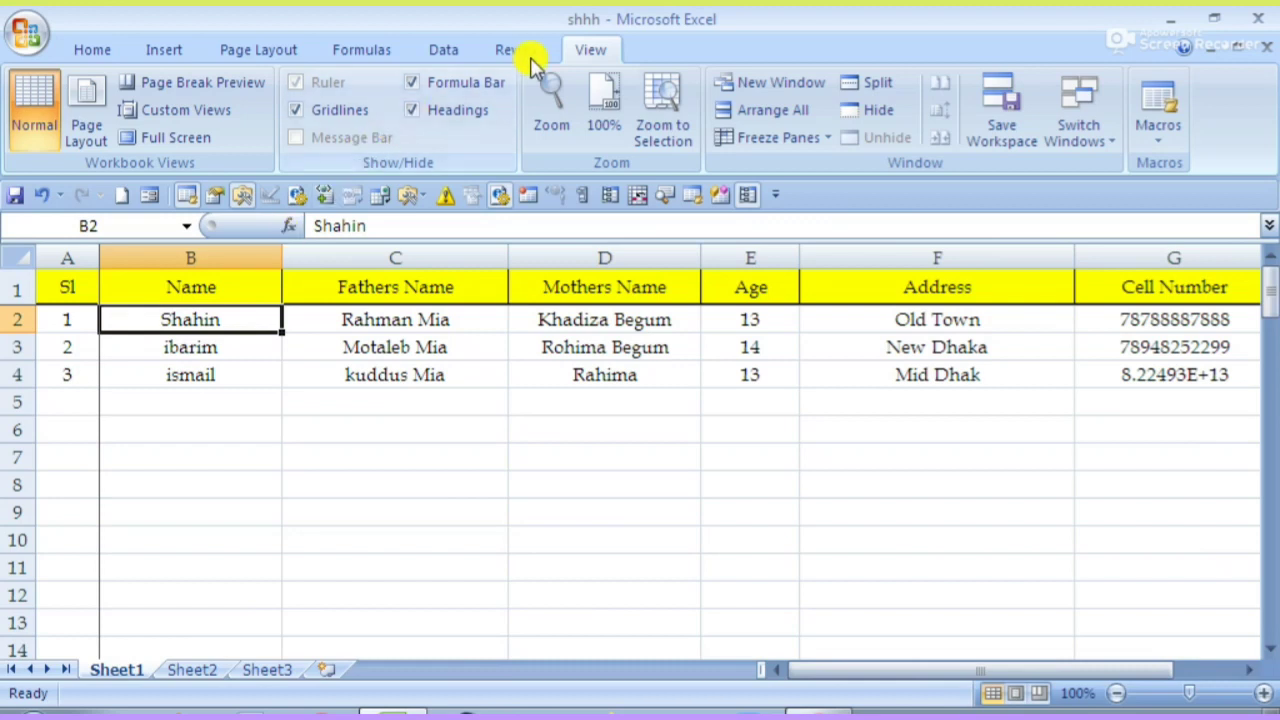
pyautogui.click(745, 138)
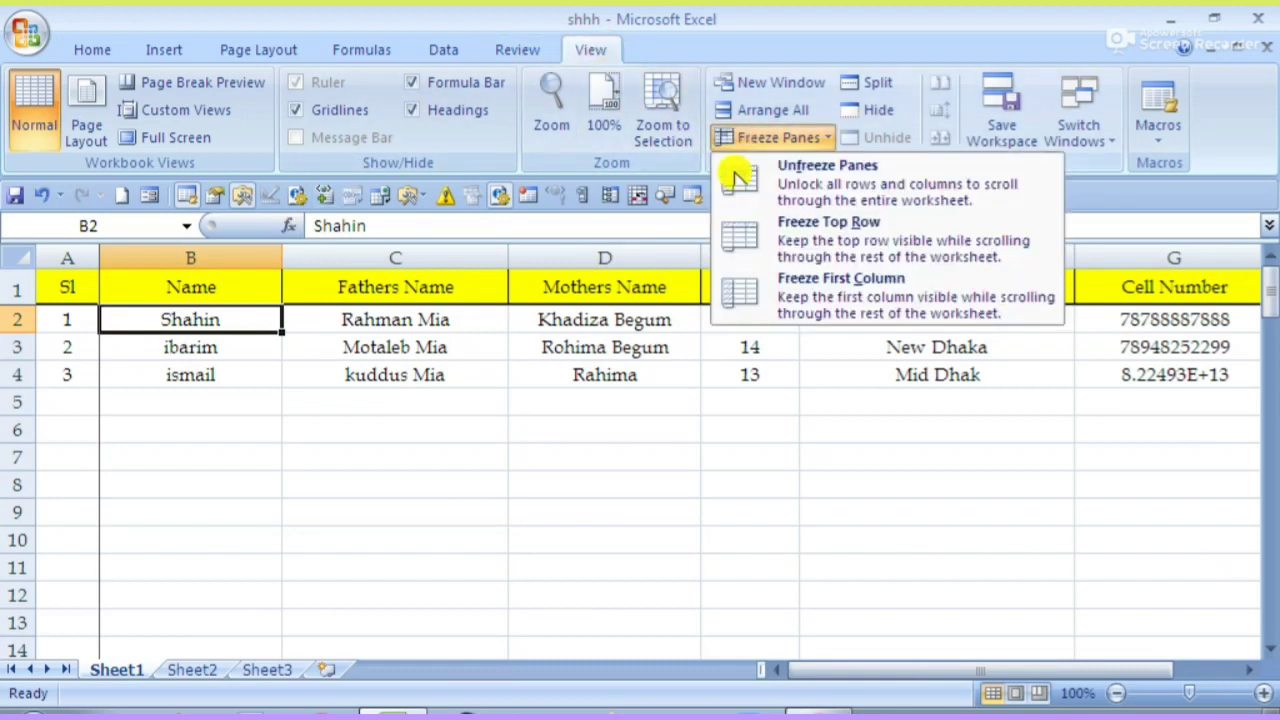
# - Open the Control Panel from the Start menu, then close it to return to the sheet
pyautogui.click(35, 714)
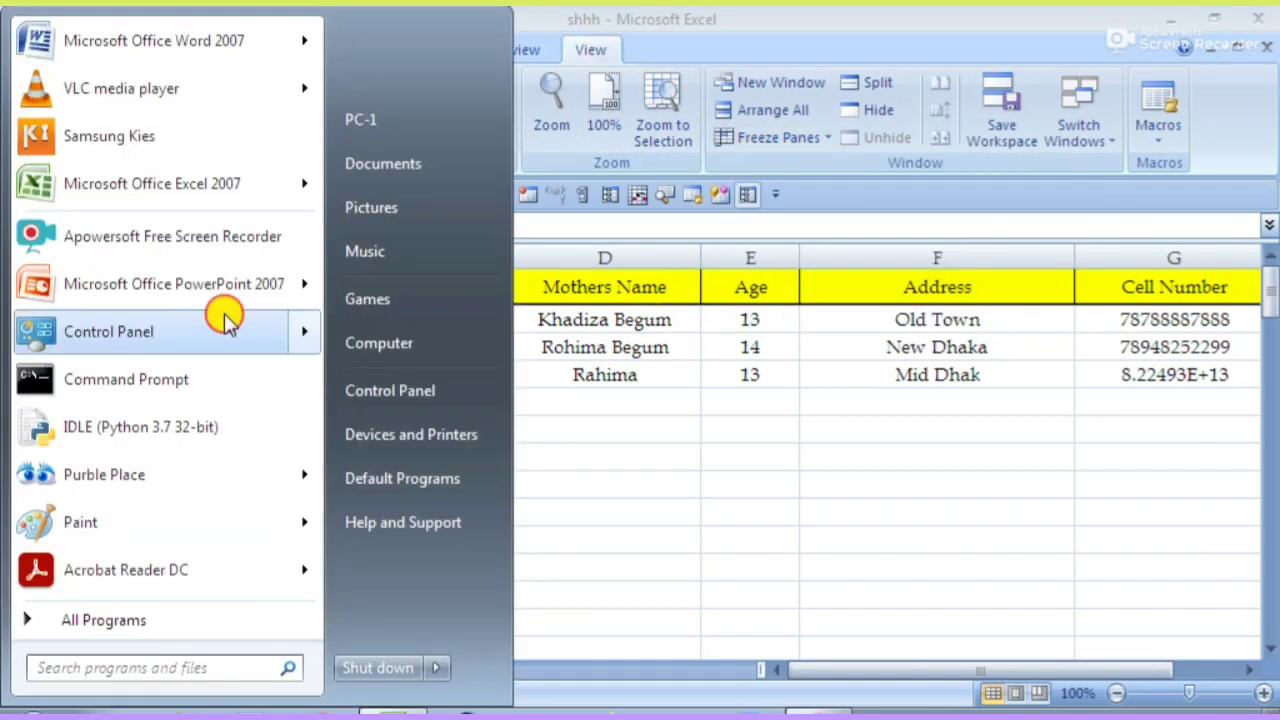
pyautogui.click(398, 342)
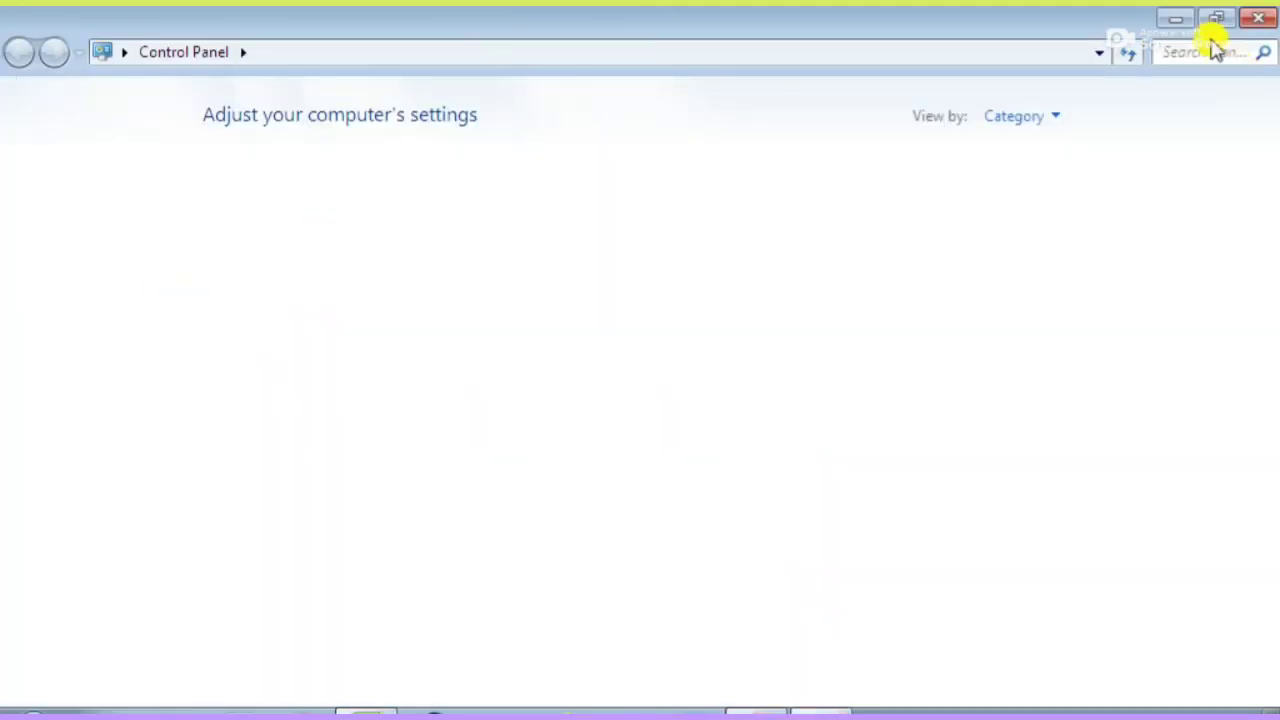
pyautogui.click(1183, 22)
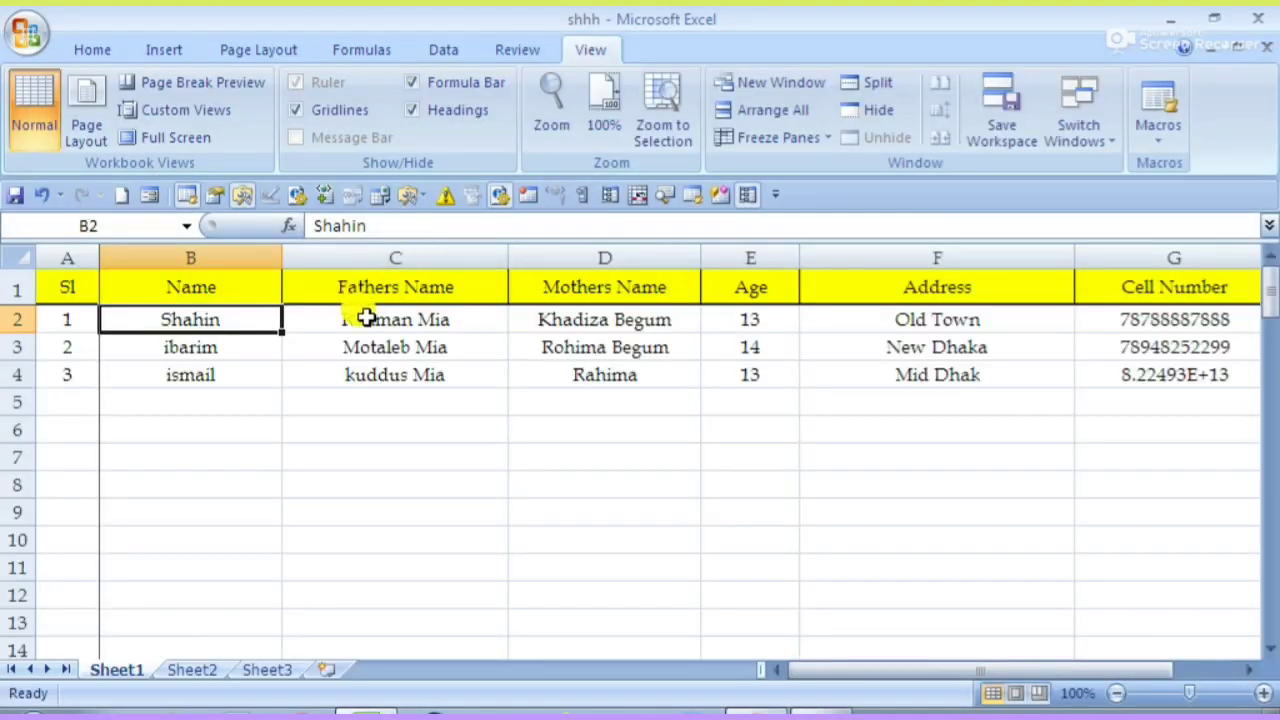
pyautogui.click(366, 318)
pyautogui.press('Right')
pyautogui.press('Right')
pyautogui.press('Right')
pyautogui.press('Right')
pyautogui.press('Right')
pyautogui.press('Right')
pyautogui.press('Right')
pyautogui.press('Right')
pyautogui.press('Right')
pyautogui.press('Right')
pyautogui.press('Right')
pyautogui.press('Right')
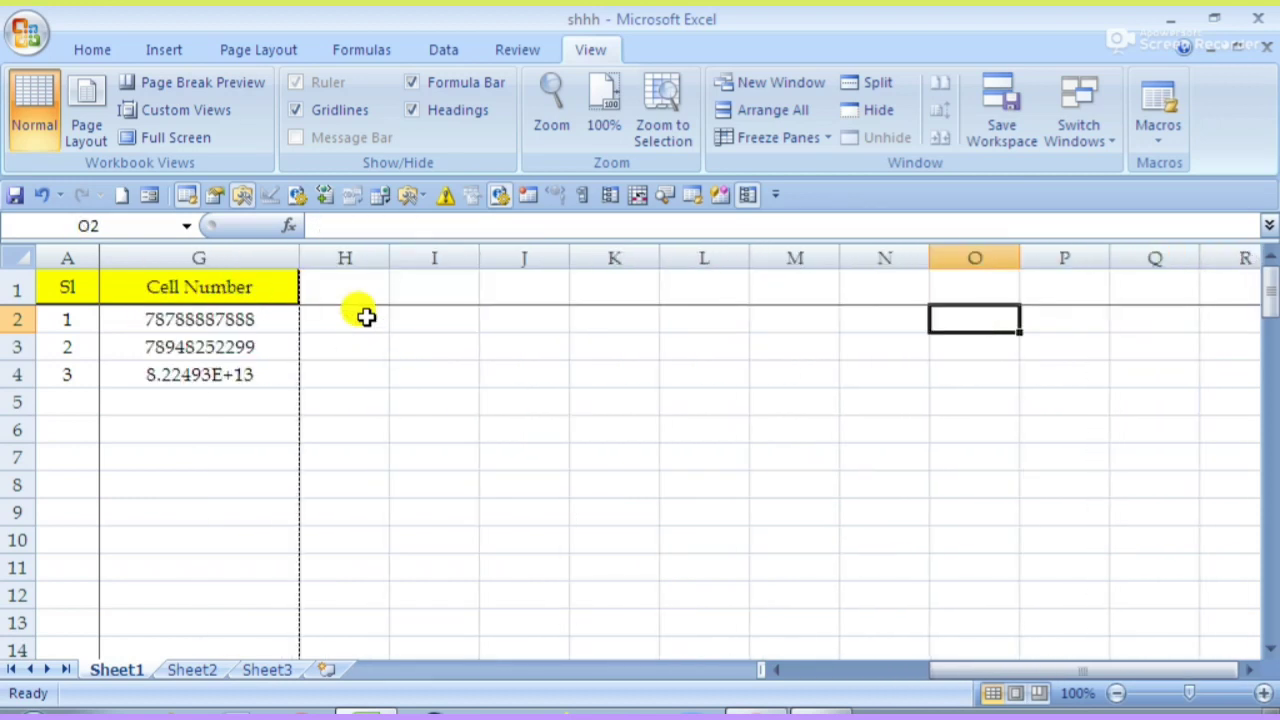
pyautogui.click(358, 310)
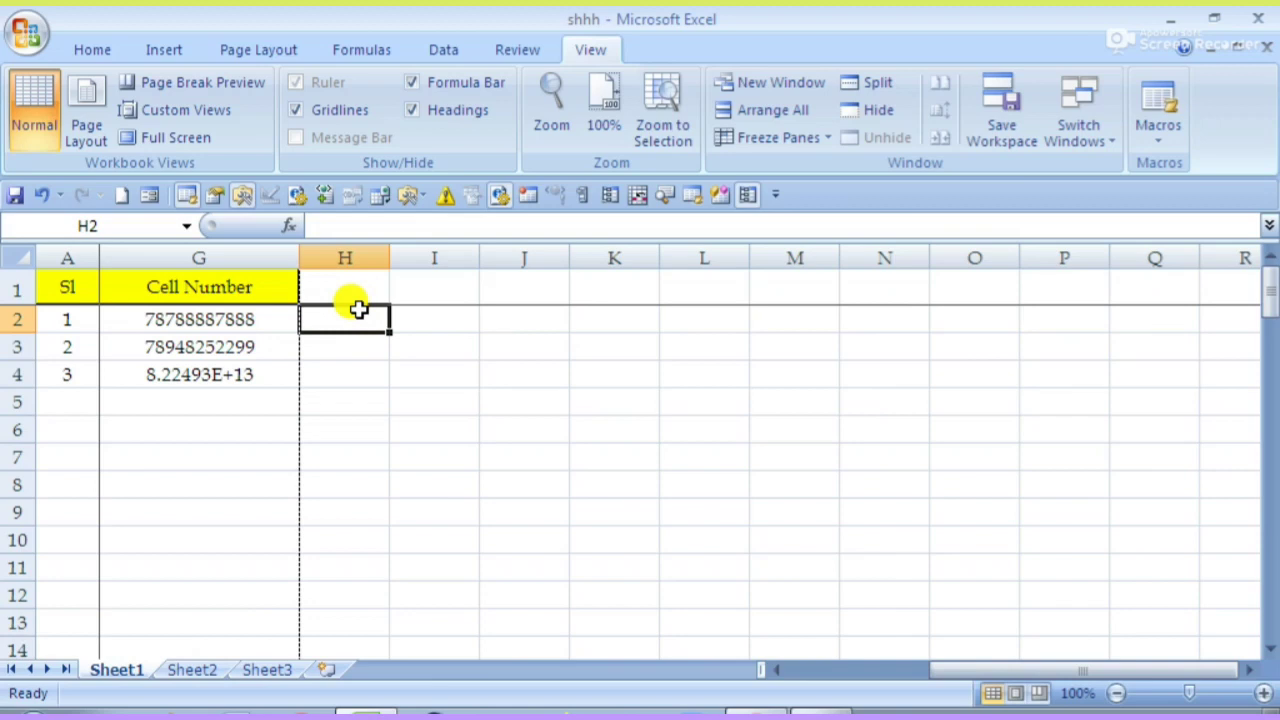
pyautogui.press('Left')
pyautogui.press('Left')
pyautogui.press('Left')
pyautogui.press('Left')
pyautogui.press('Left')
pyautogui.press('Left')
pyautogui.press('Left')
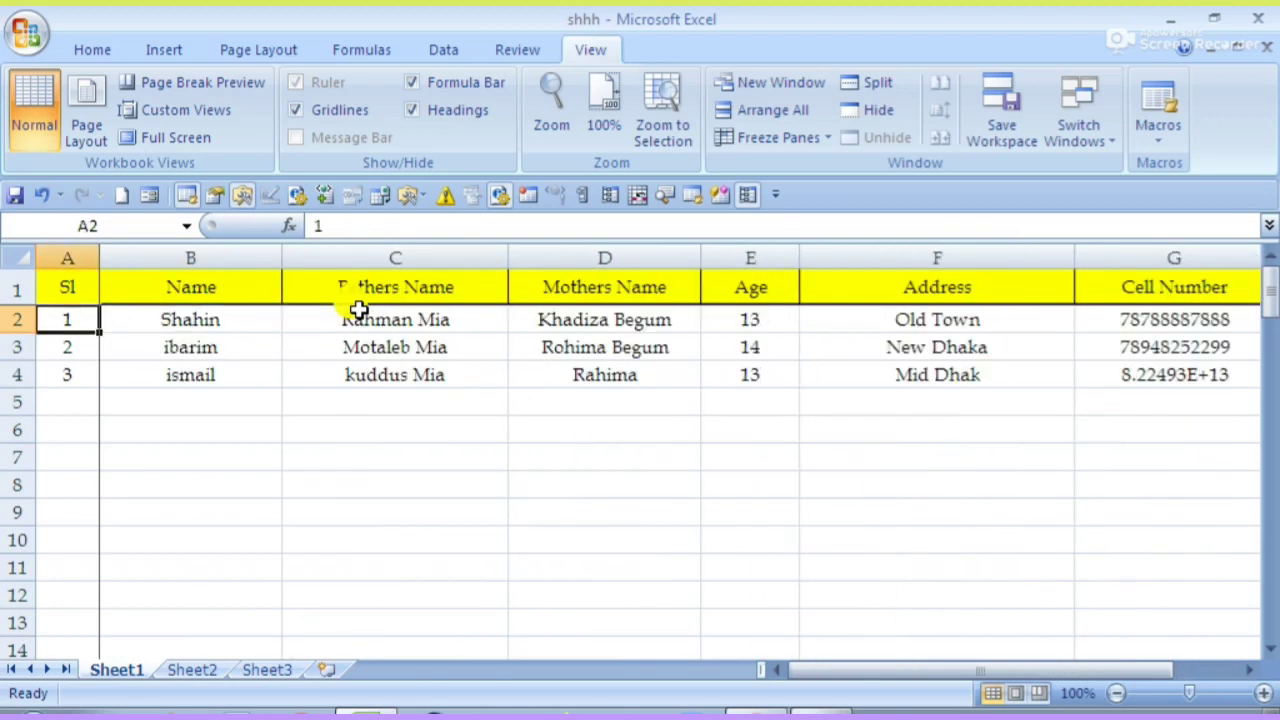